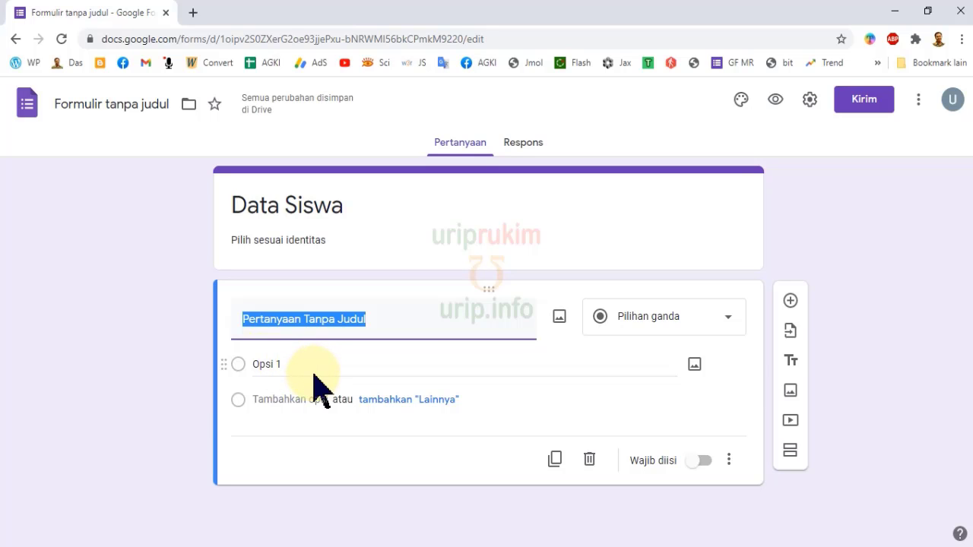
Change the untitled question's type to Drop-down
{"action": "left_click", "coordinate": [728, 328]}
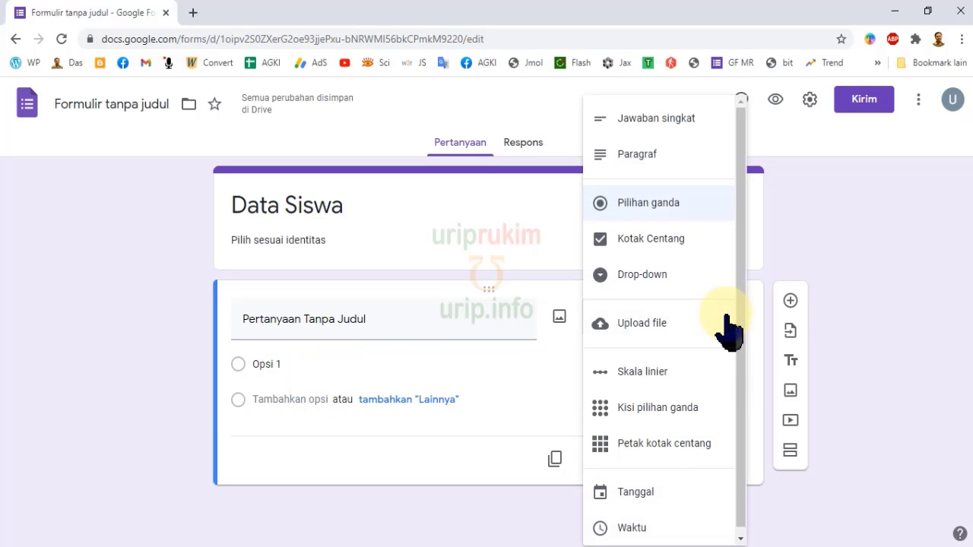
{"action": "left_click", "coordinate": [650, 276]}
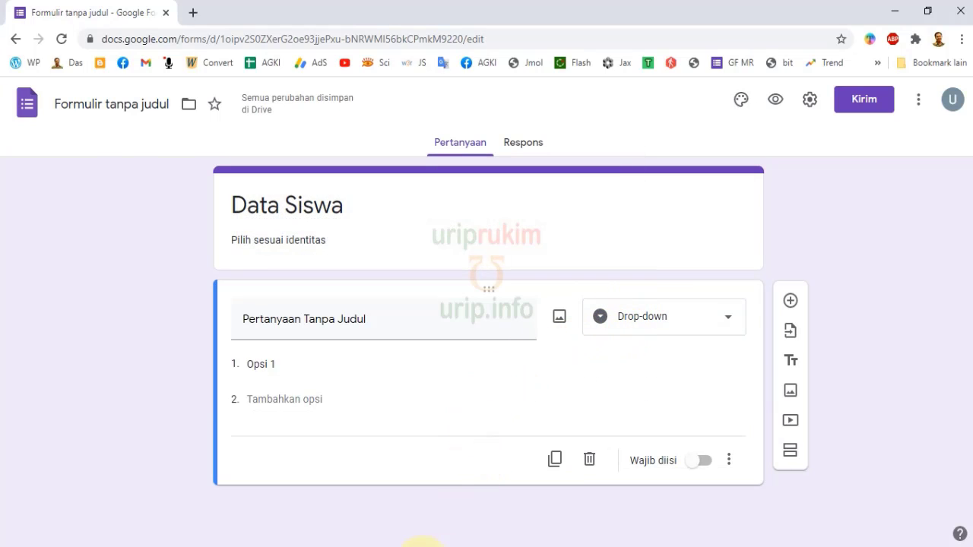
Switch to the Data siswa workbook in Excel and copy all student names in the Nama column, cells B3 to B32
{"action": "left_click", "coordinate": [423, 546]}
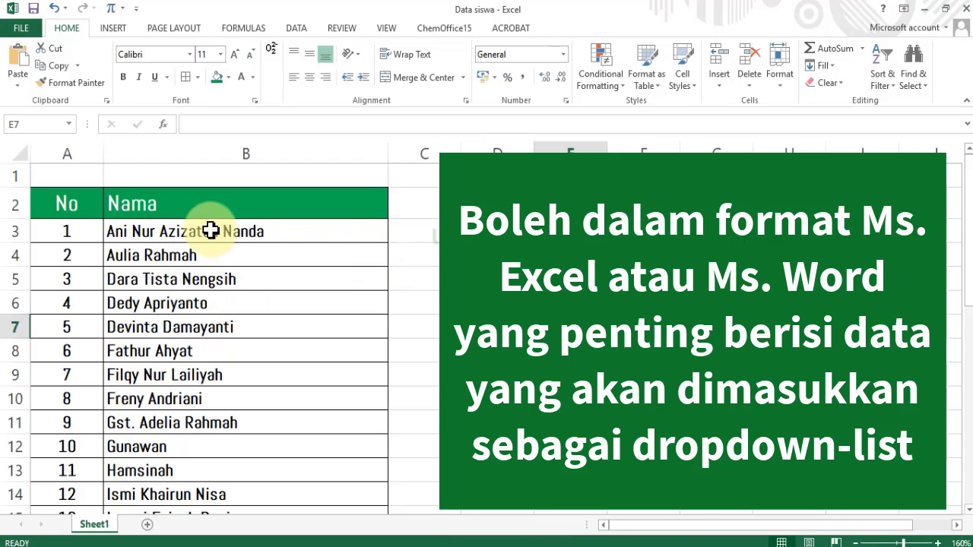
{"action": "left_click_drag", "start_coordinate": [196, 234], "coordinate": [211, 435]}
{"action": "right_click", "coordinate": [212, 435]}
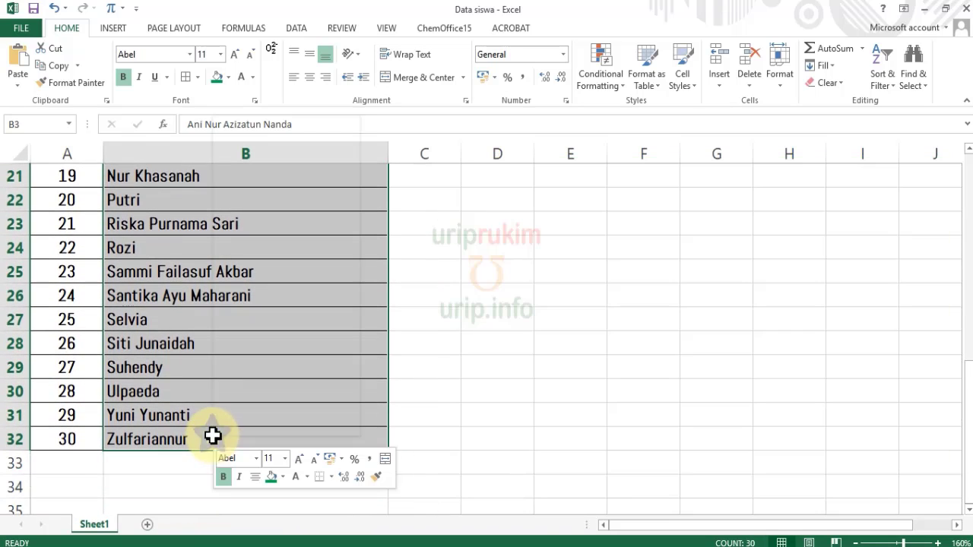
{"action": "left_click", "coordinate": [243, 146]}
{"action": "scroll", "coordinate": [241, 152], "scroll_direction": "up", "scroll_amount": 7}
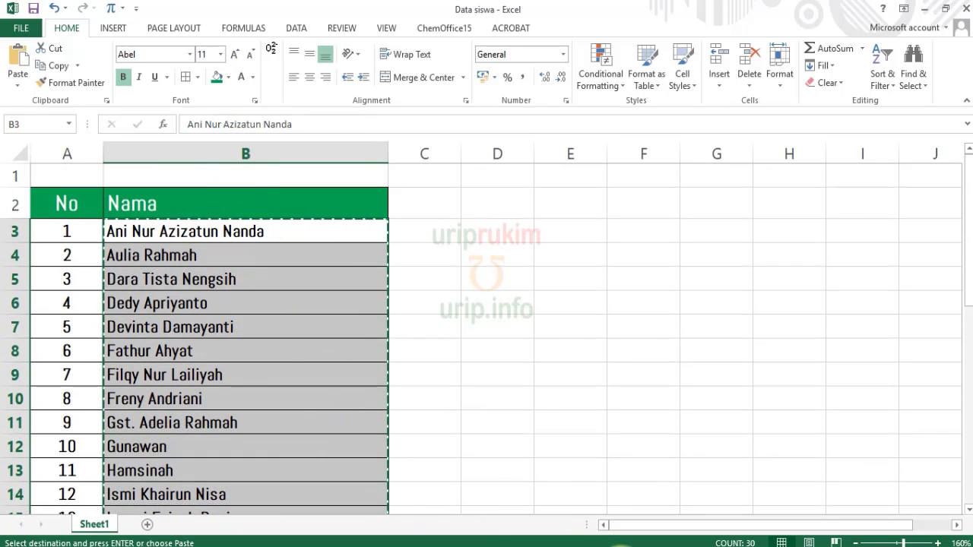
Return to the form in the browser and paste the copied student names over the first option of the drop-down question
{"action": "left_click", "coordinate": [624, 546]}
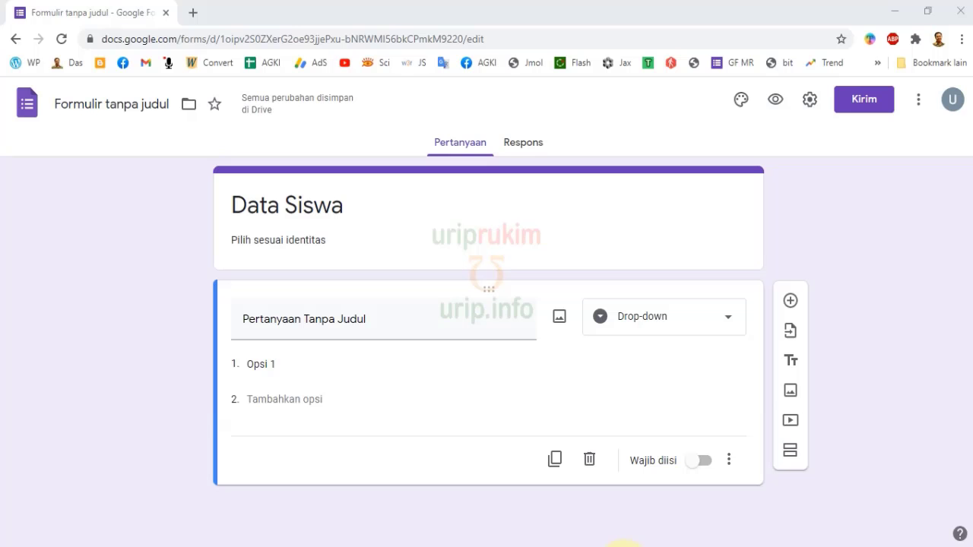
{"action": "right_click", "coordinate": [258, 364]}
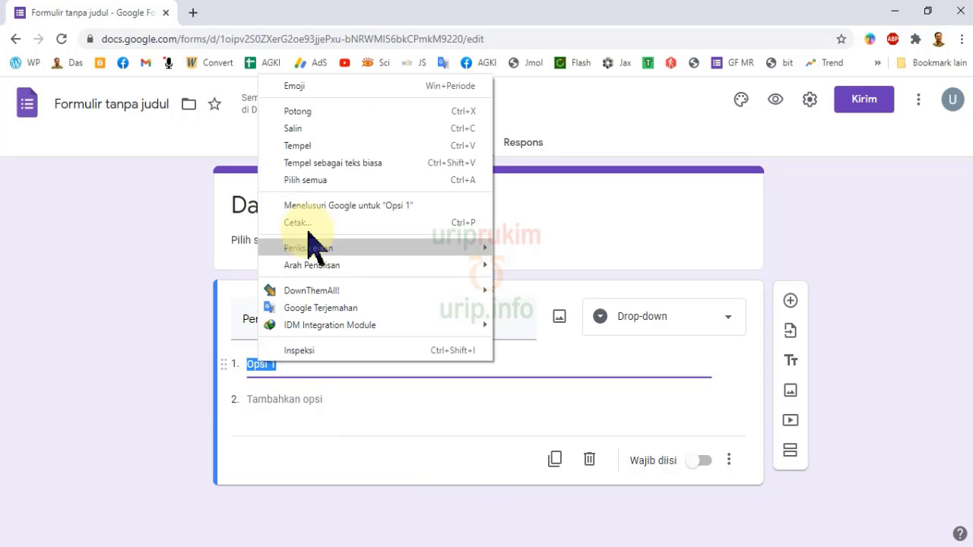
{"action": "left_click", "coordinate": [311, 146]}
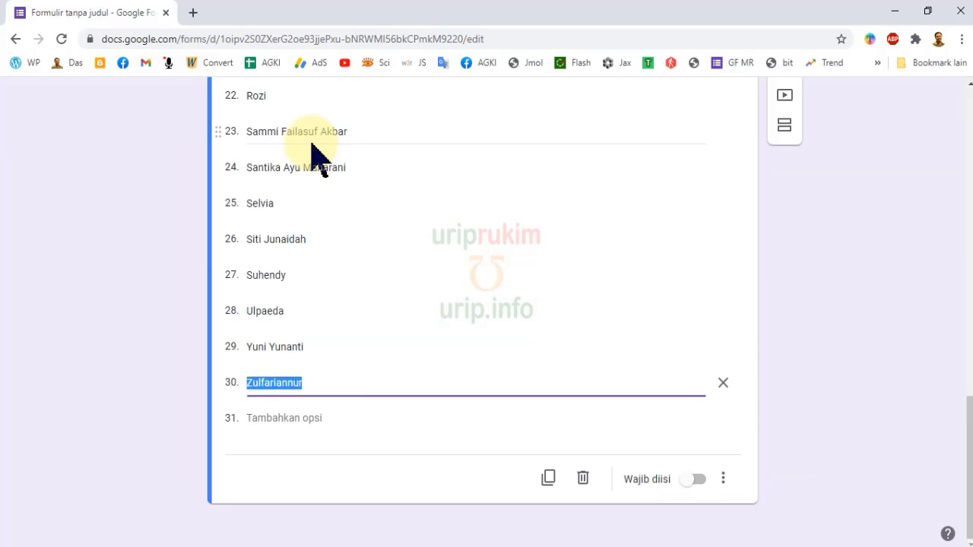
Title the drop-down question "Nama Siswa"
{"action": "scroll", "coordinate": [342, 369], "scroll_direction": "up", "scroll_amount": 7}
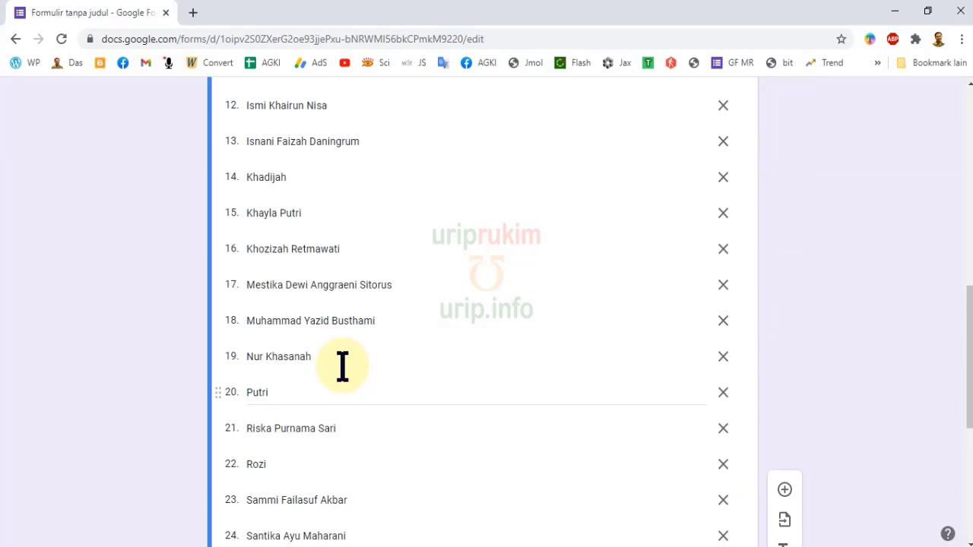
{"action": "scroll", "coordinate": [338, 358], "scroll_direction": "up", "scroll_amount": 6}
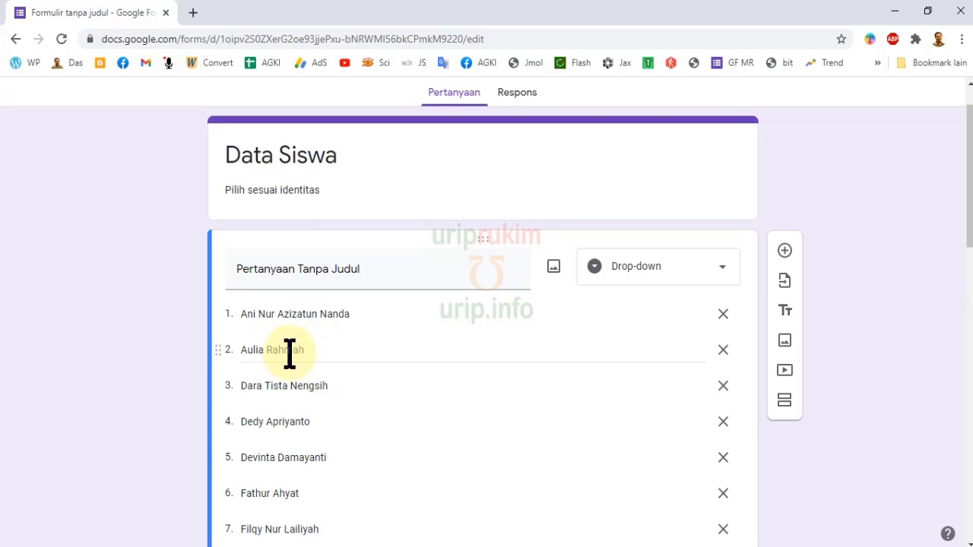
{"action": "left_click", "coordinate": [341, 273]}
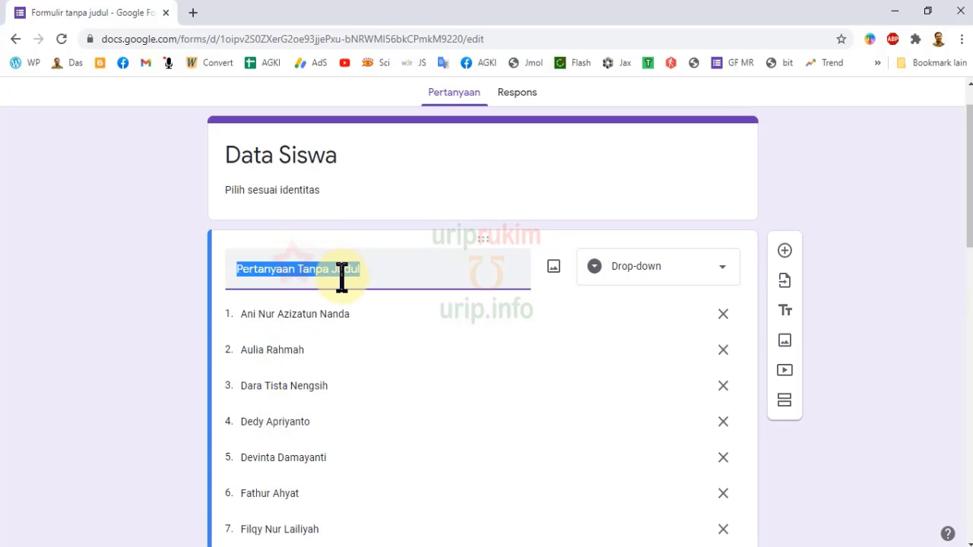
{"action": "type", "text": "Nama Si"}
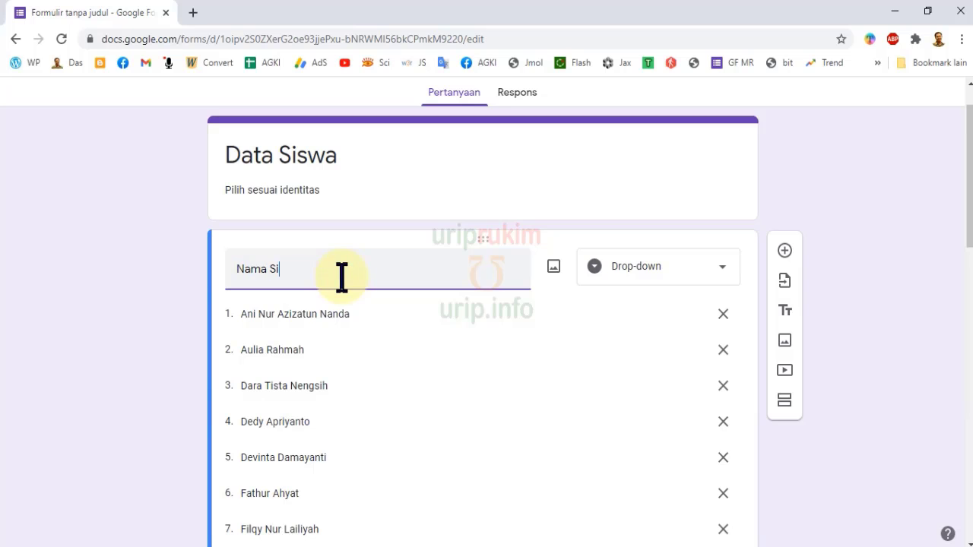
{"action": "type", "text": "swa"}
Turn the required setting of the Nama Siswa question on and off again
{"action": "scroll", "coordinate": [335, 297], "scroll_direction": "down", "scroll_amount": 12}
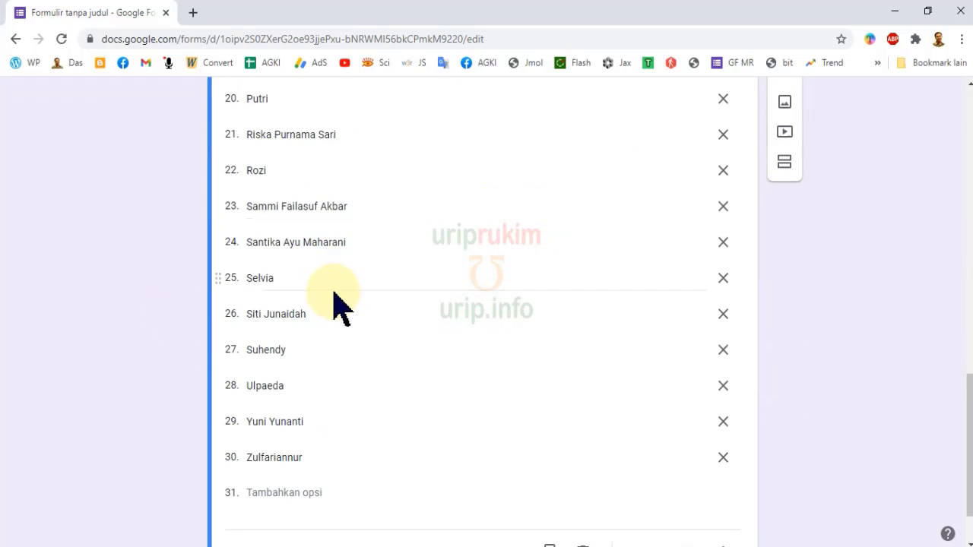
{"action": "scroll", "coordinate": [335, 296], "scroll_direction": "down", "scroll_amount": 1}
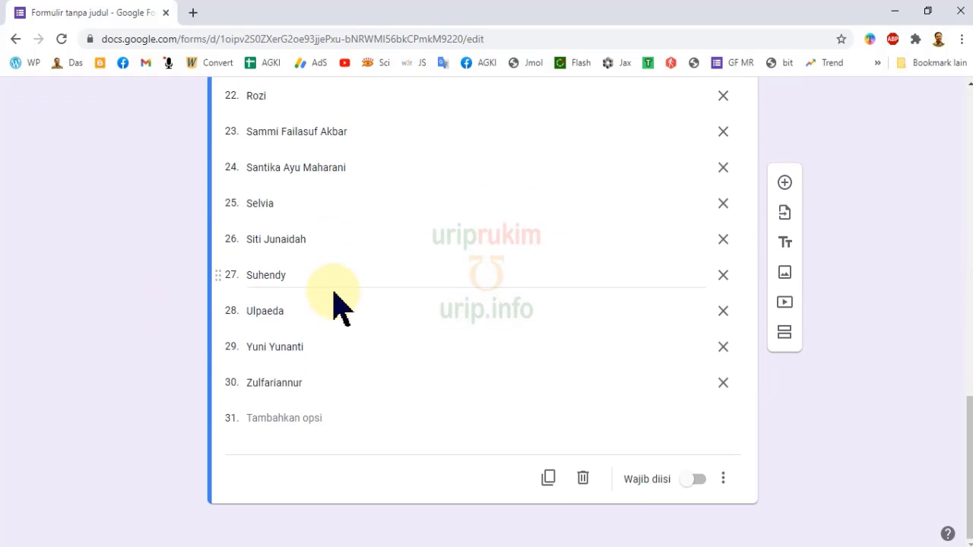
{"action": "left_click", "coordinate": [694, 479]}
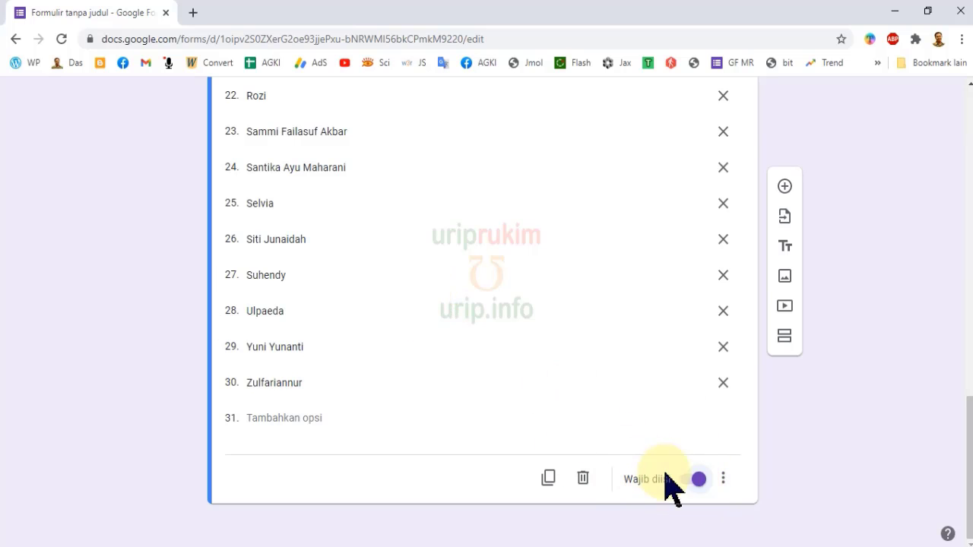
{"action": "left_click", "coordinate": [696, 478]}
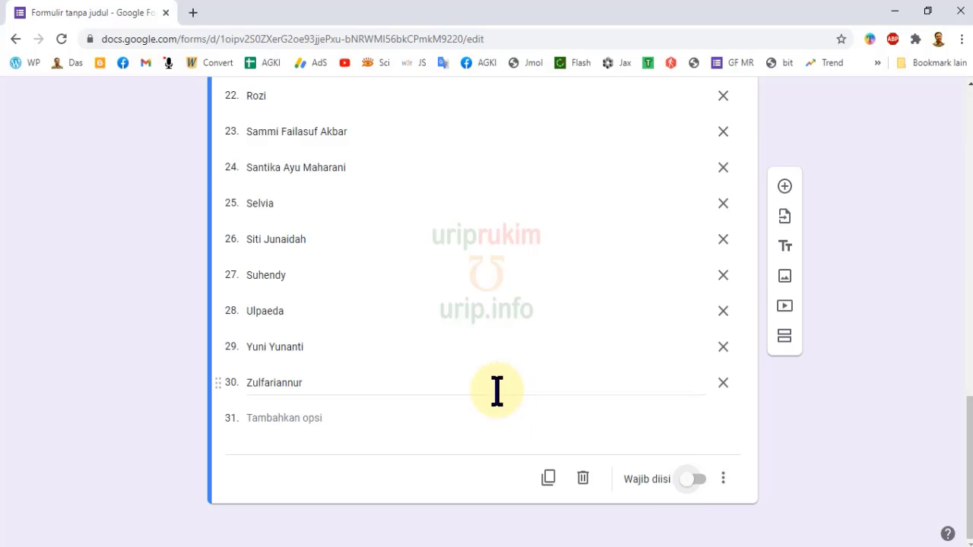
{"action": "scroll", "coordinate": [471, 402], "scroll_direction": "up", "scroll_amount": 1}
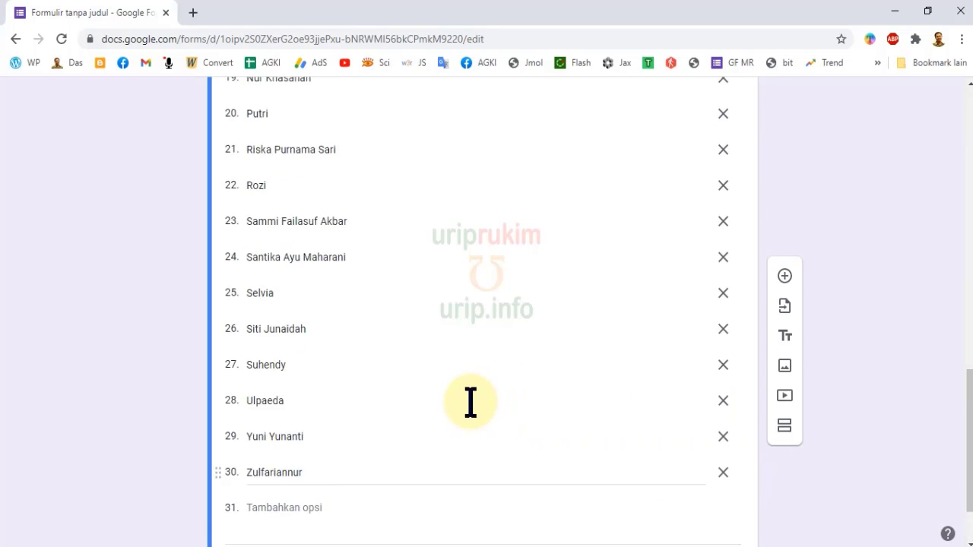
{"action": "scroll", "coordinate": [470, 402], "scroll_direction": "up", "scroll_amount": 10}
{"action": "scroll", "coordinate": [470, 387], "scroll_direction": "down", "scroll_amount": 6}
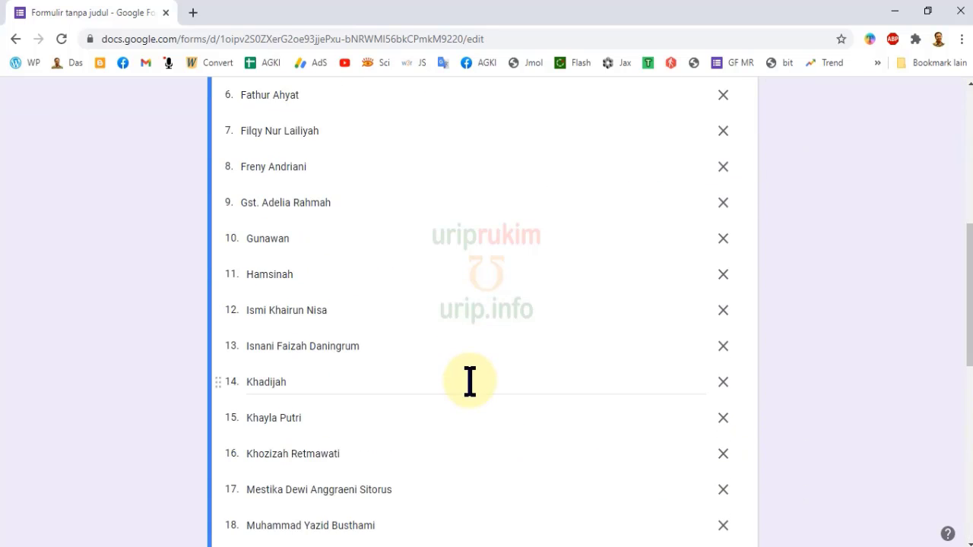
{"action": "scroll", "coordinate": [470, 382], "scroll_direction": "down", "scroll_amount": 6}
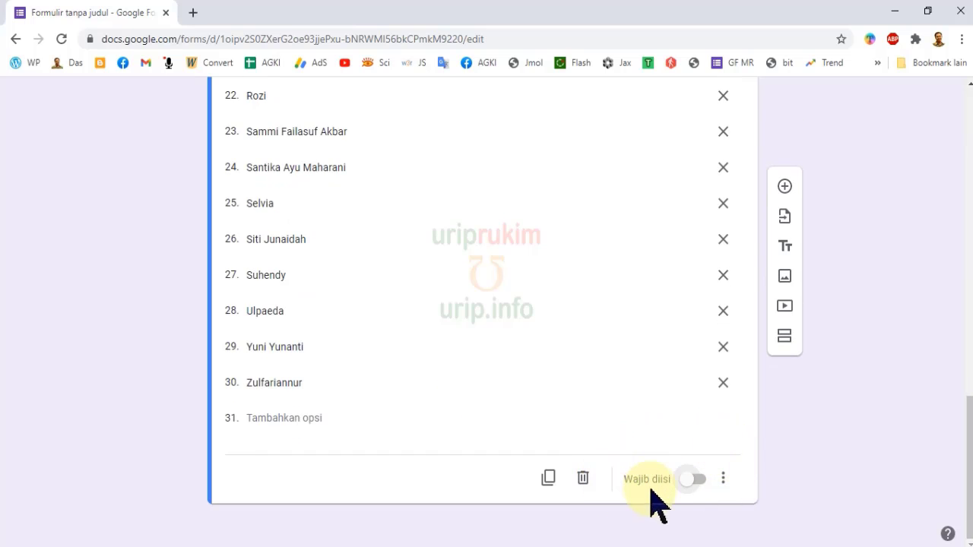
Add a new section titled "Soal Kimia" with the description "Pilihlah jawaban yang paling tepat"
{"action": "left_click", "coordinate": [785, 337]}
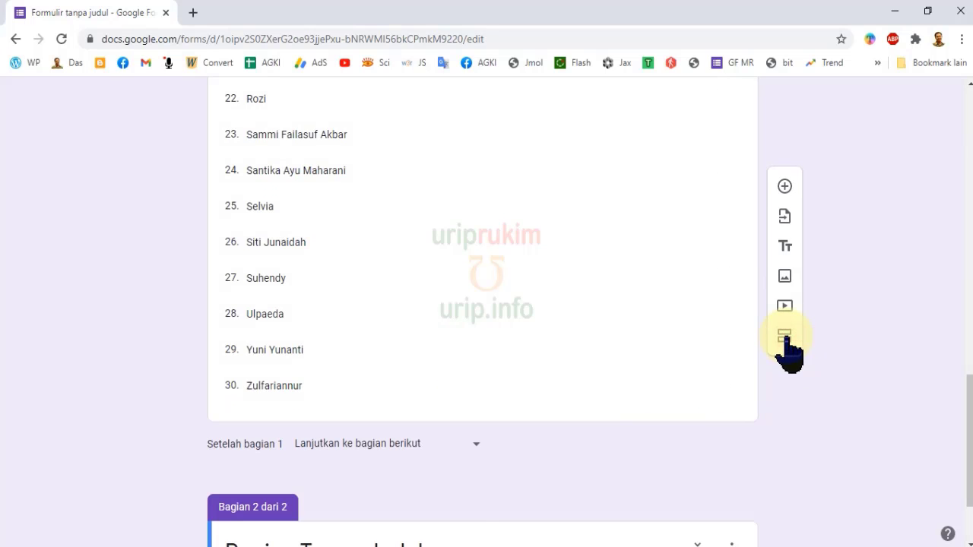
{"action": "left_click", "coordinate": [358, 437]}
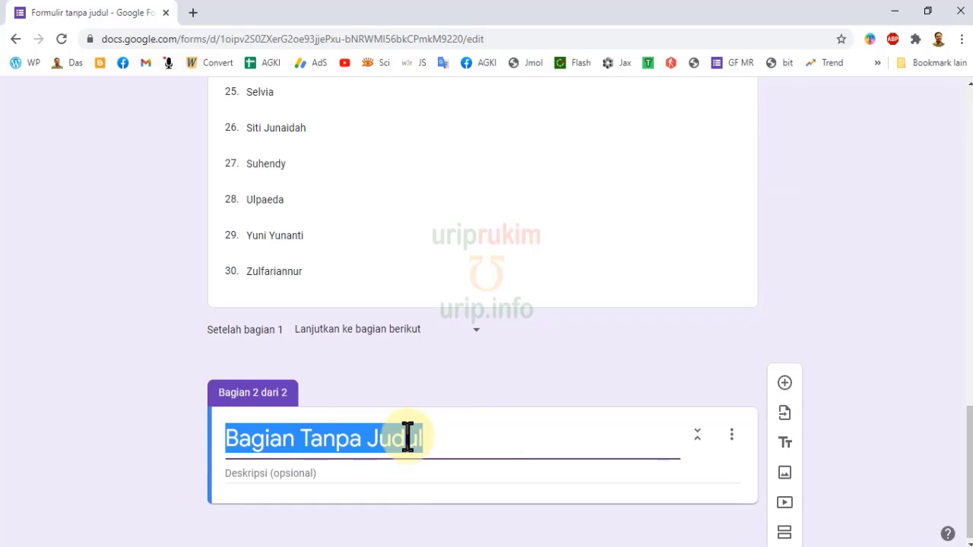
{"action": "type", "text": "Soal Kimia"}
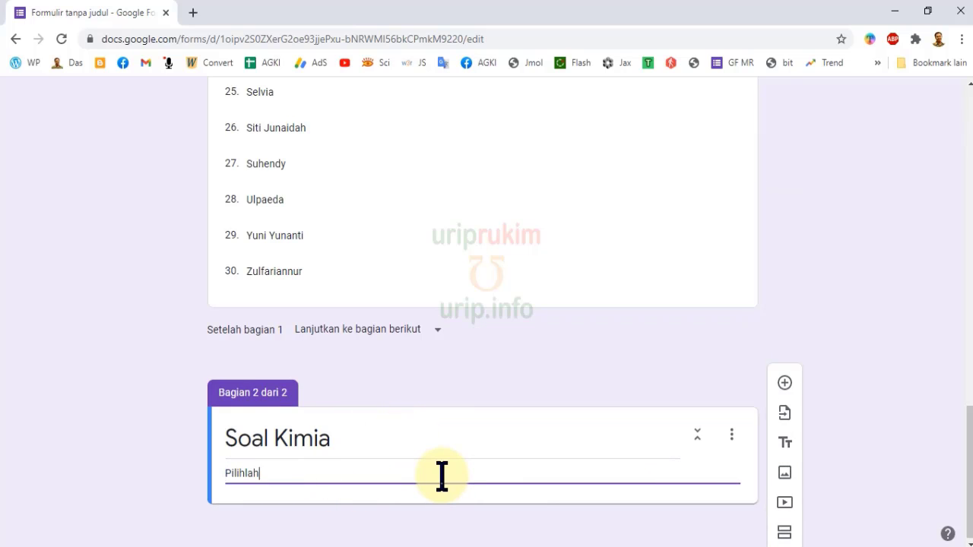
{"action": "type", "text": "tepat"}
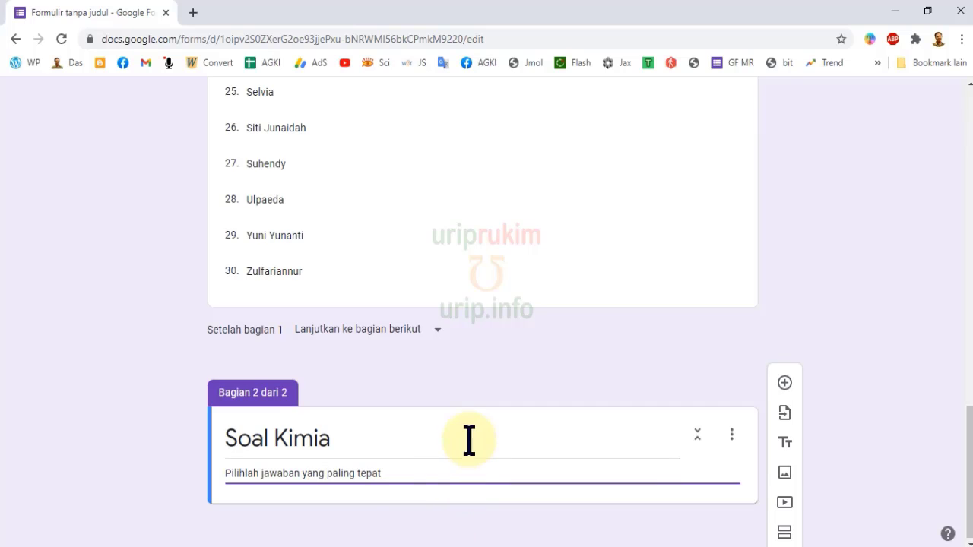
{"action": "left_click", "coordinate": [375, 487]}
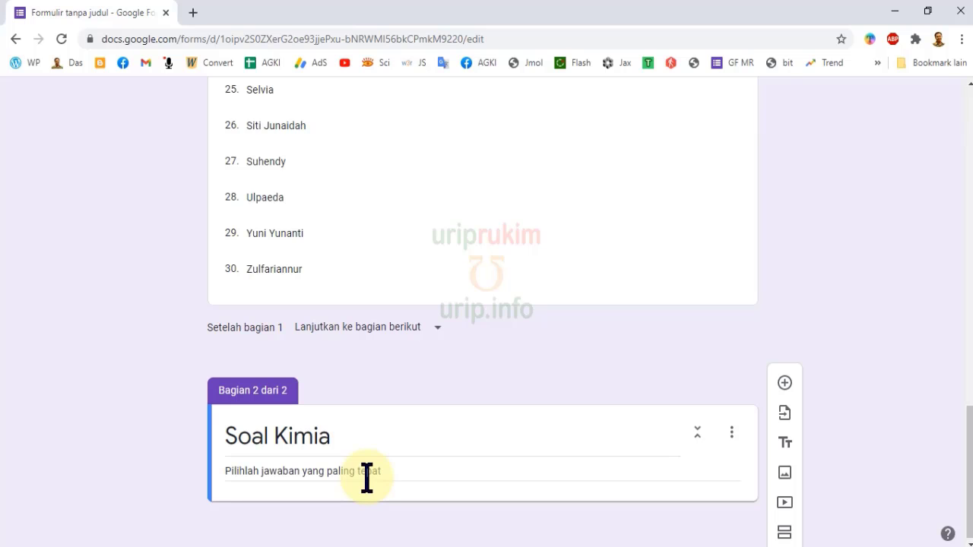
Add a new question to the Soal Kimia section and copy the first question's two-line text from the Word document contoh 3 soal
{"action": "left_click", "coordinate": [785, 384]}
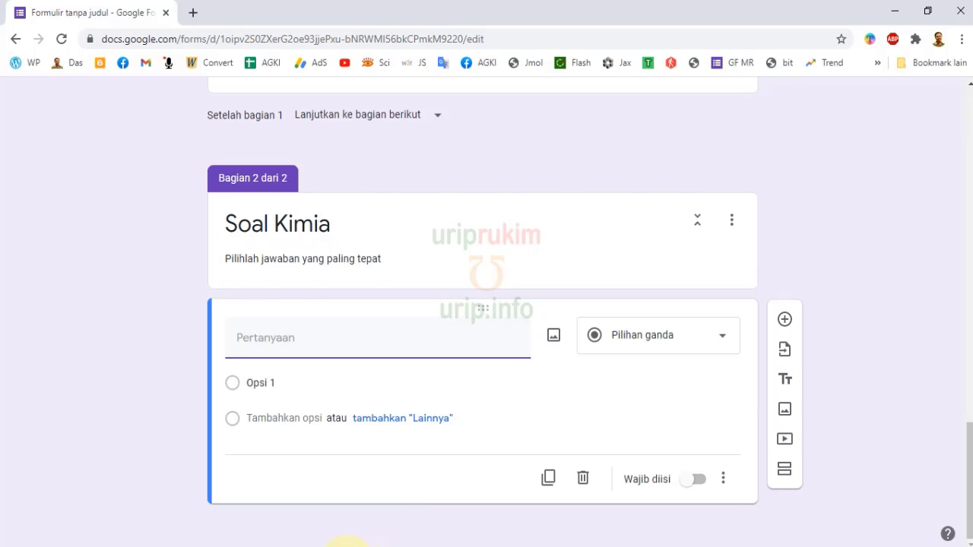
{"action": "left_click", "coordinate": [348, 546]}
{"action": "left_click_drag", "start_coordinate": [156, 141], "coordinate": [740, 167]}
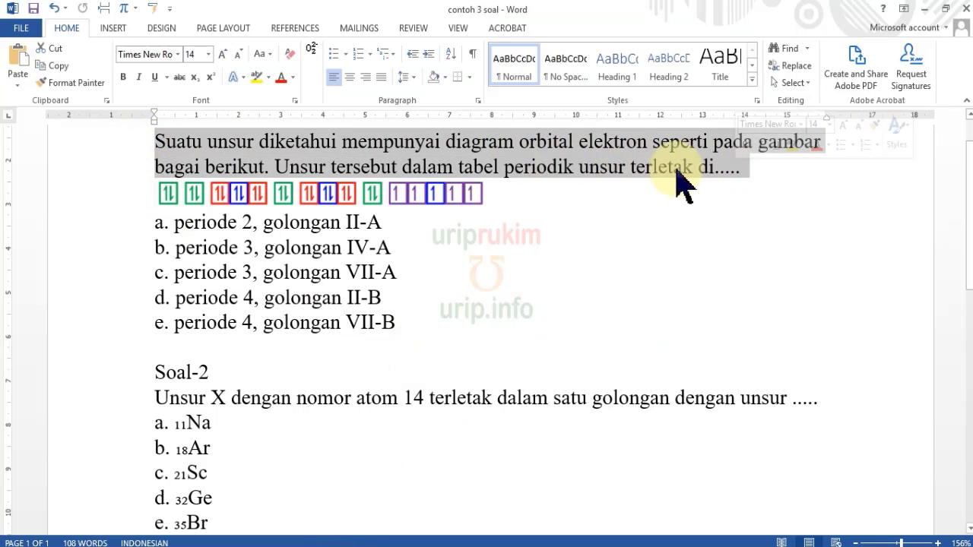
{"action": "right_click", "coordinate": [604, 163]}
{"action": "left_click", "coordinate": [616, 182]}
Back in the form, paste the copied text as the new question and correct "bagai" to "sebagai"
{"action": "left_click", "coordinate": [617, 546]}
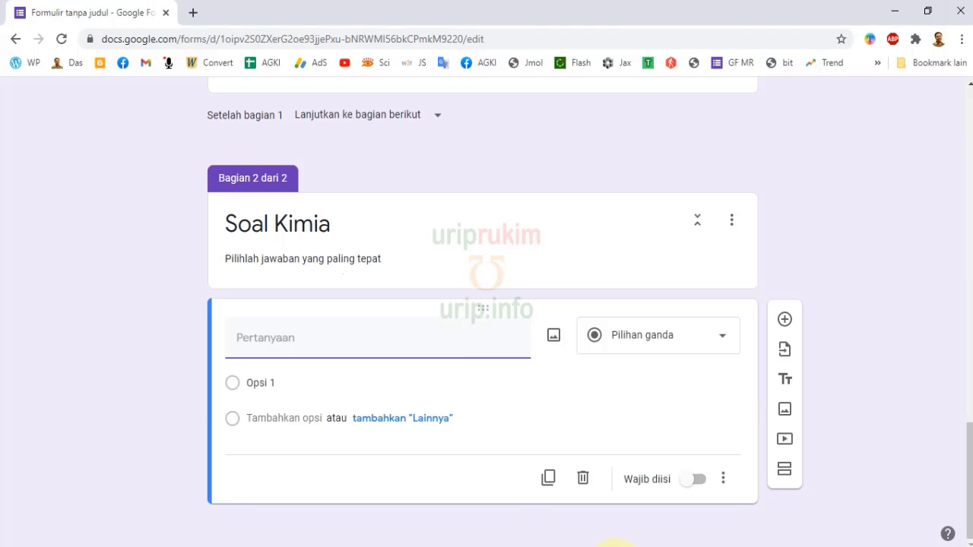
{"action": "right_click", "coordinate": [255, 336]}
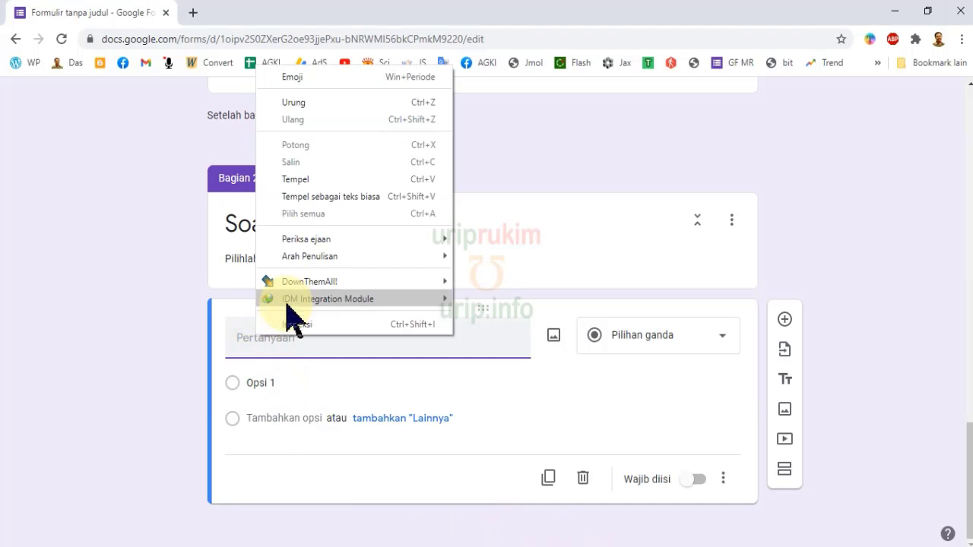
{"action": "left_click", "coordinate": [297, 180]}
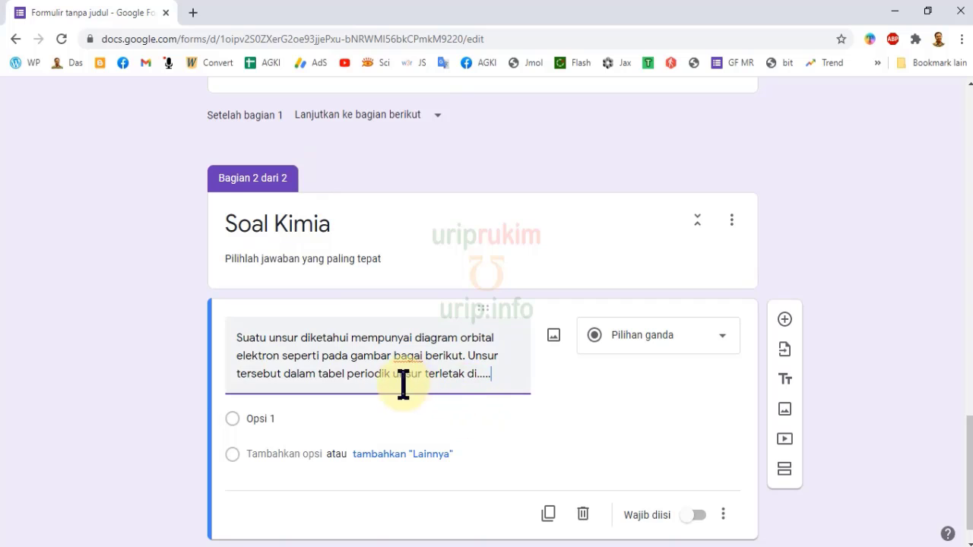
{"action": "type", "text": "se"}
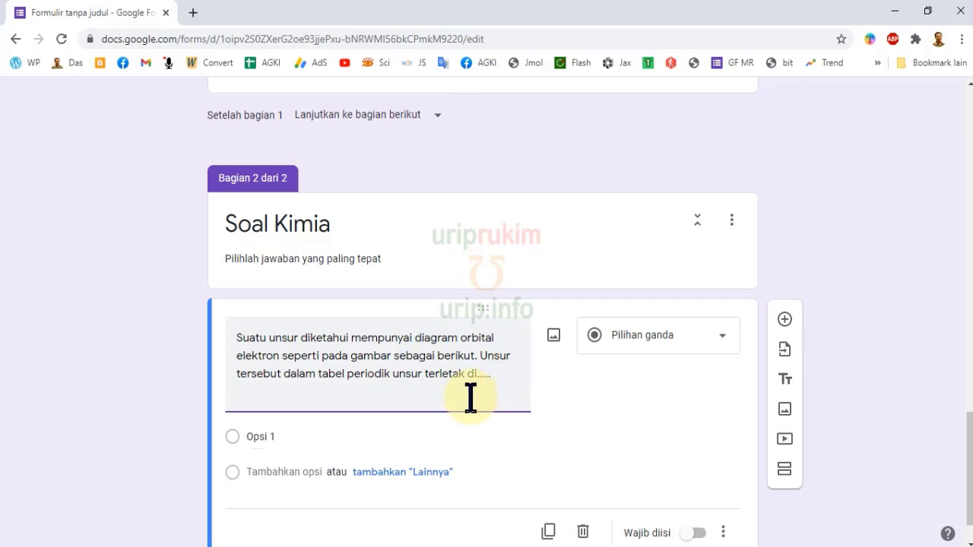
Upload the electron orbital diagram image into the question and centre-align it
{"action": "left_click", "coordinate": [552, 338]}
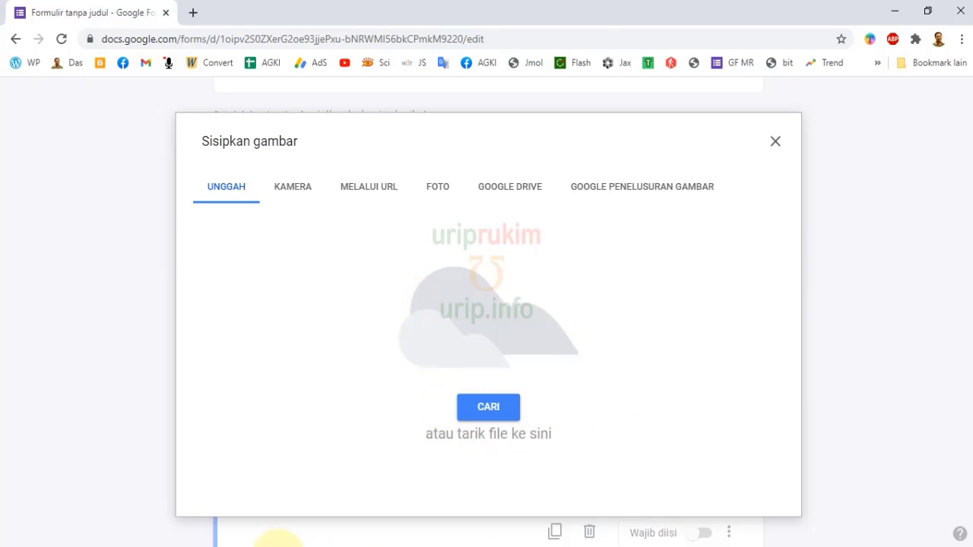
{"action": "left_click", "coordinate": [260, 546]}
{"action": "left_click_drag", "start_coordinate": [439, 210], "coordinate": [717, 342]}
{"action": "left_click_drag", "start_coordinate": [512, 38], "coordinate": [294, 63]}
{"action": "left_click_drag", "start_coordinate": [228, 257], "coordinate": [504, 382]}
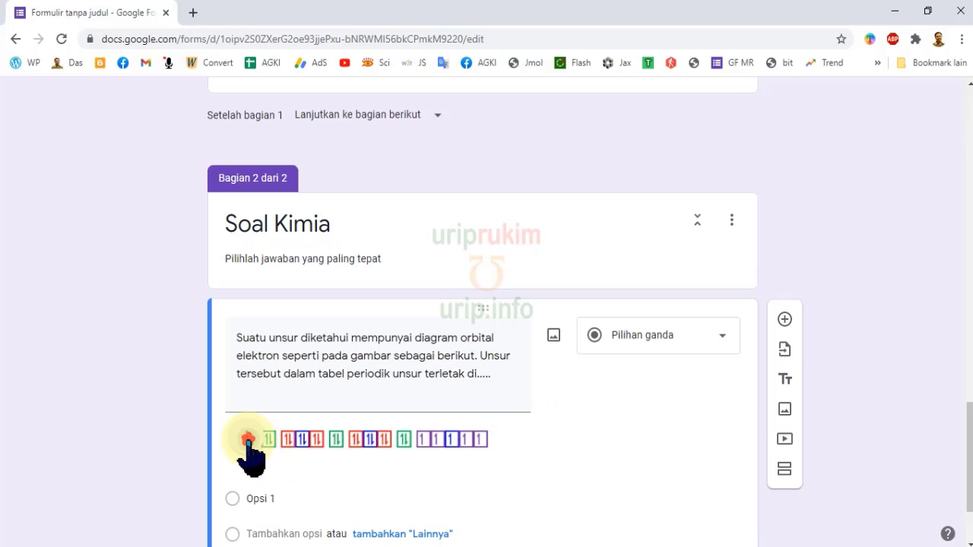
{"action": "left_click", "coordinate": [247, 440]}
{"action": "left_click", "coordinate": [152, 362]}
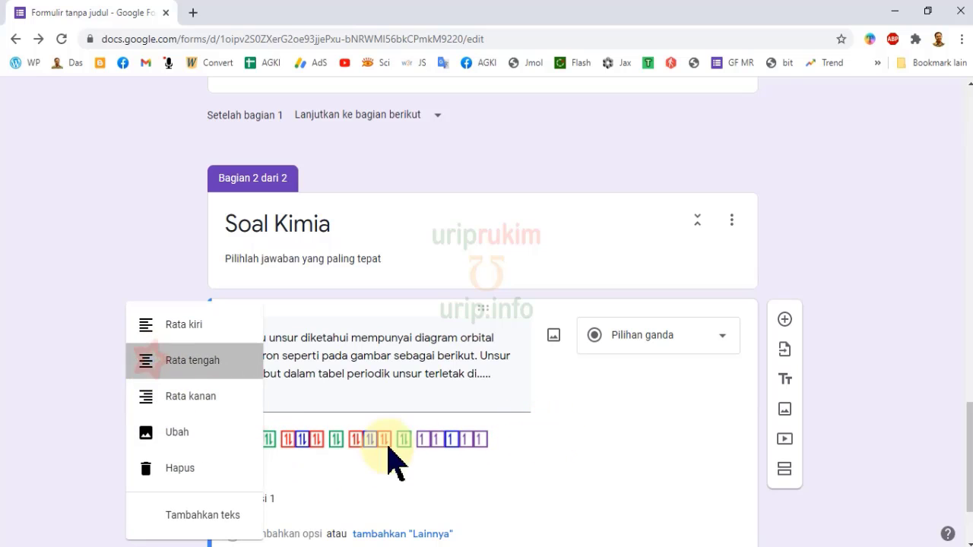
Switch to the Word document and copy the first question's five answer texts together, without their letters a to e
{"action": "scroll", "coordinate": [163, 411], "scroll_direction": "down", "scroll_amount": 2}
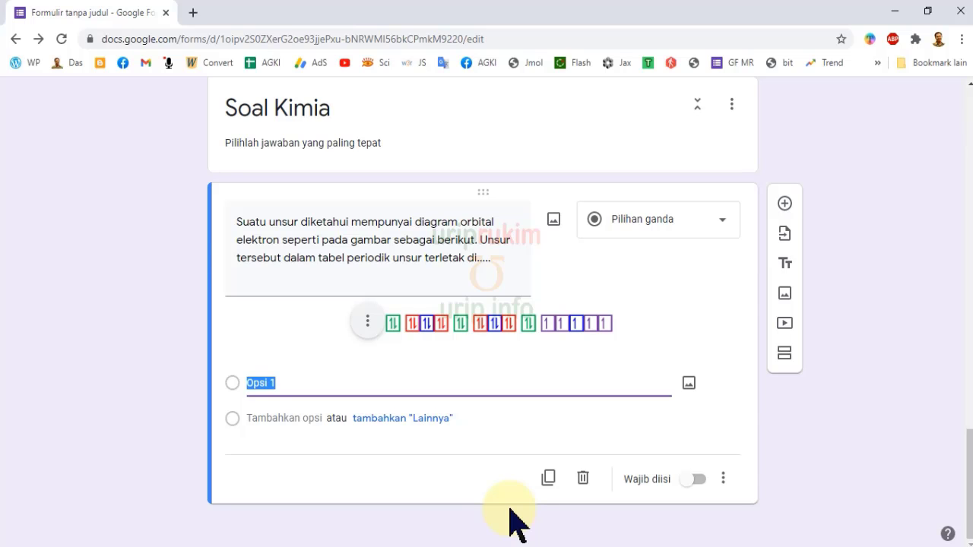
{"action": "key", "text": "alt+Tab"}
{"action": "left_click", "coordinate": [250, 283]}
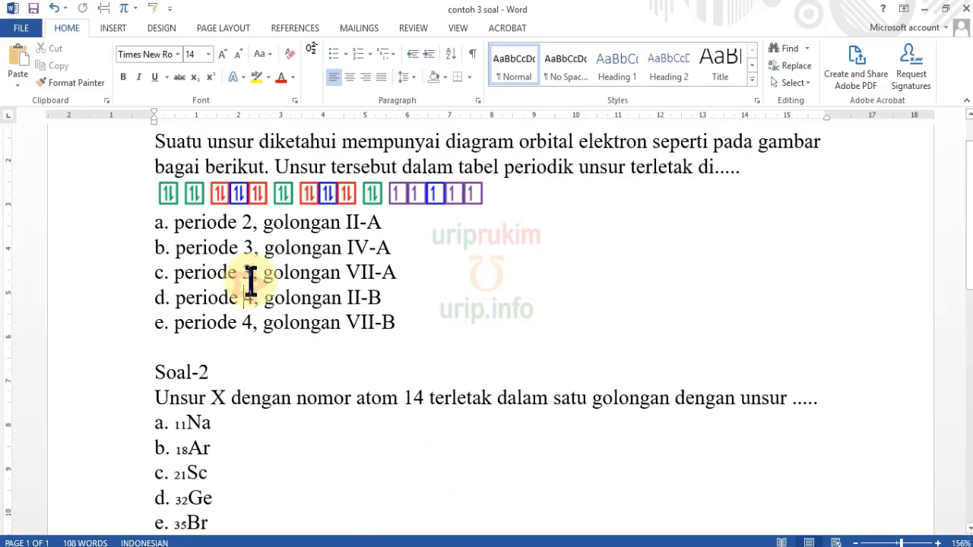
{"action": "key", "text": "alt+Tab"}
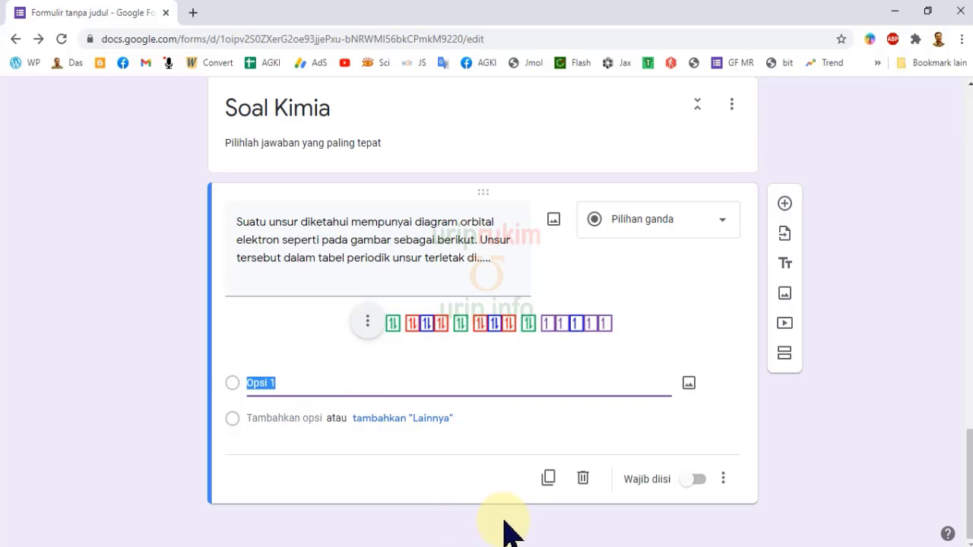
{"action": "left_click", "coordinate": [337, 546]}
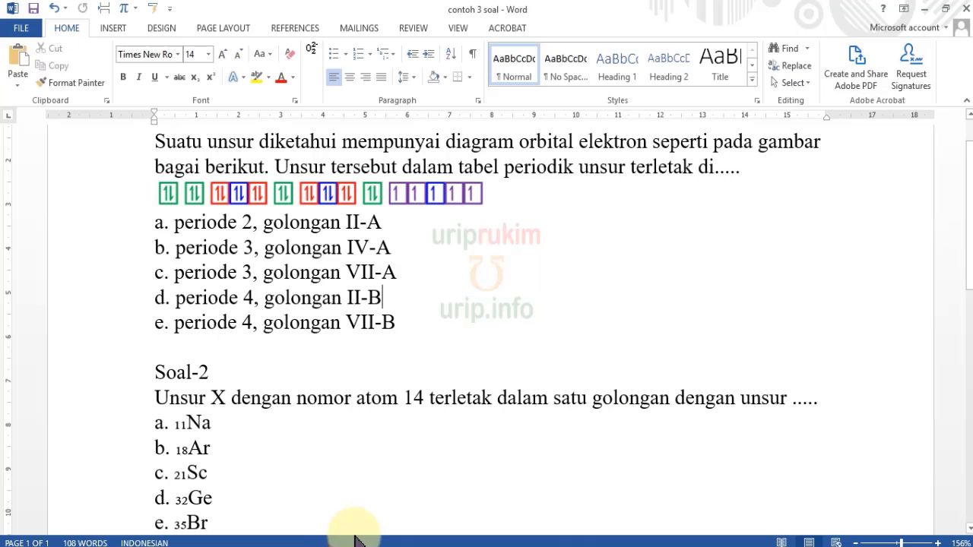
{"action": "left_click", "coordinate": [263, 295]}
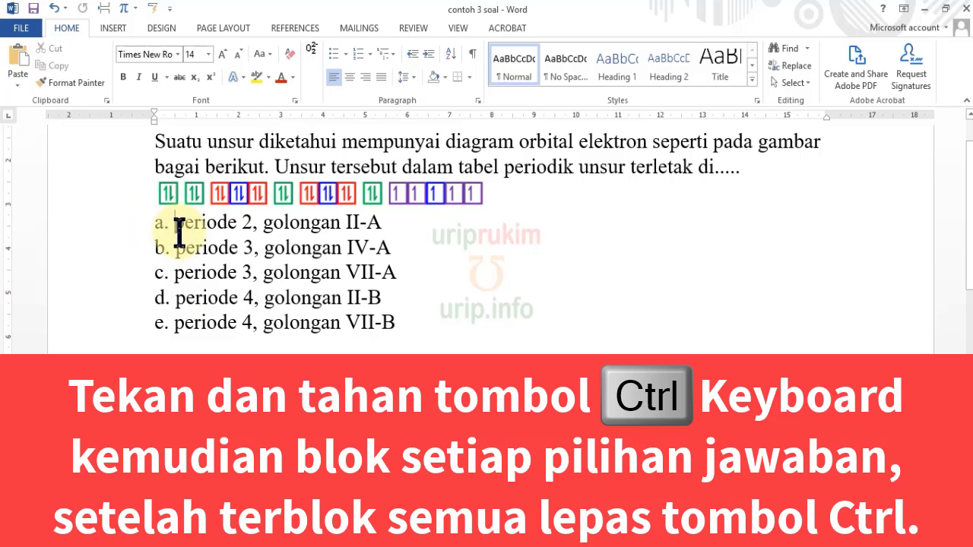
{"action": "left_click_drag", "start_coordinate": [174, 223], "coordinate": [382, 222]}
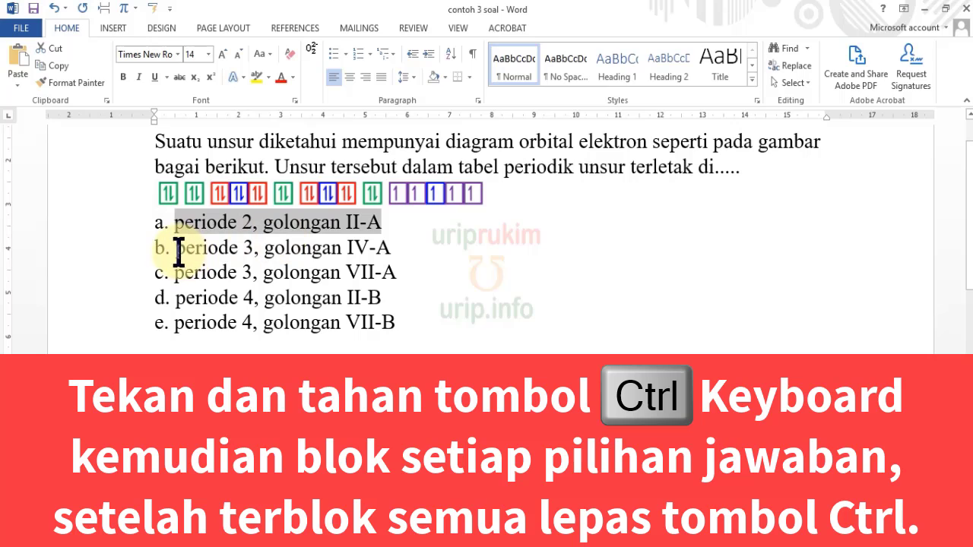
{"action": "left_click_drag", "start_coordinate": [194, 252], "coordinate": [390, 248]}
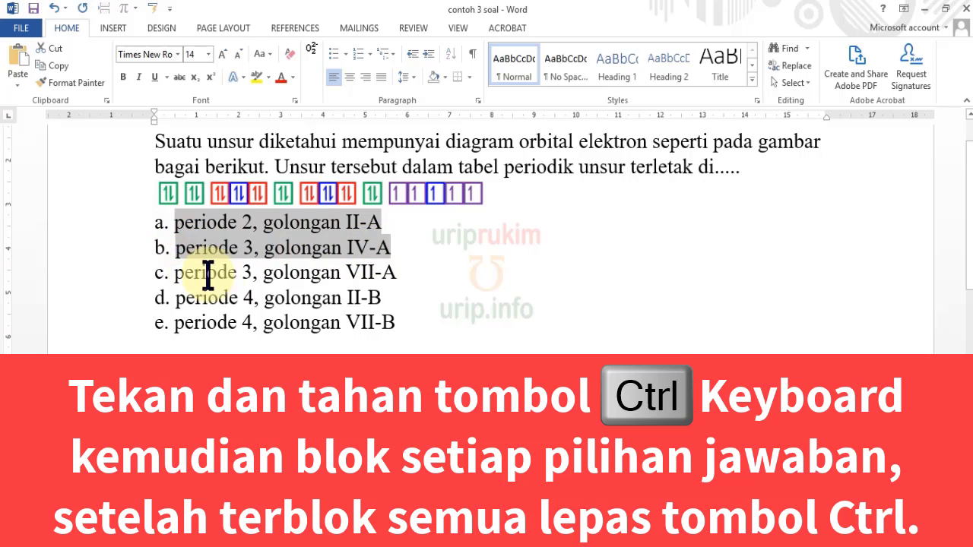
{"action": "left_click_drag", "start_coordinate": [177, 274], "coordinate": [389, 278]}
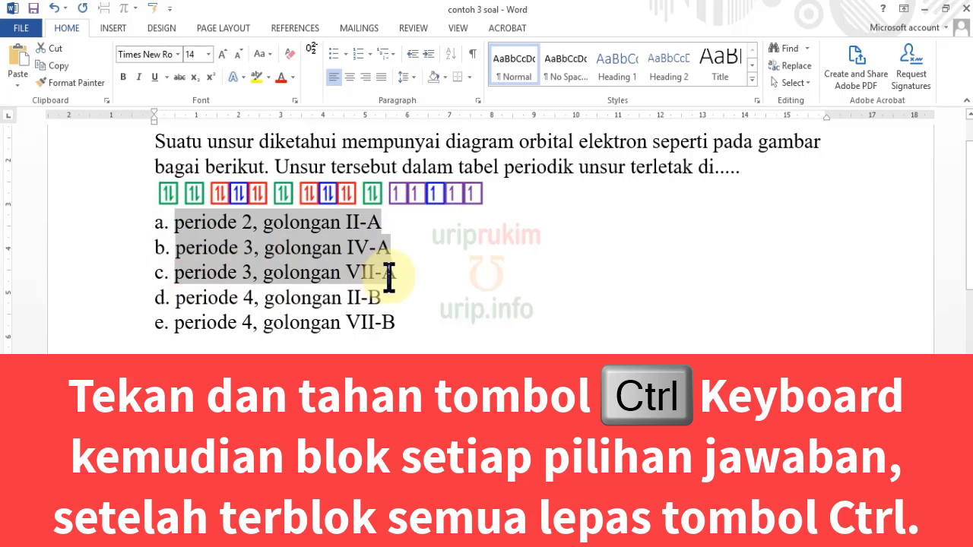
{"action": "left_click_drag", "start_coordinate": [179, 301], "coordinate": [382, 300]}
{"action": "left_click_drag", "start_coordinate": [178, 325], "coordinate": [389, 323]}
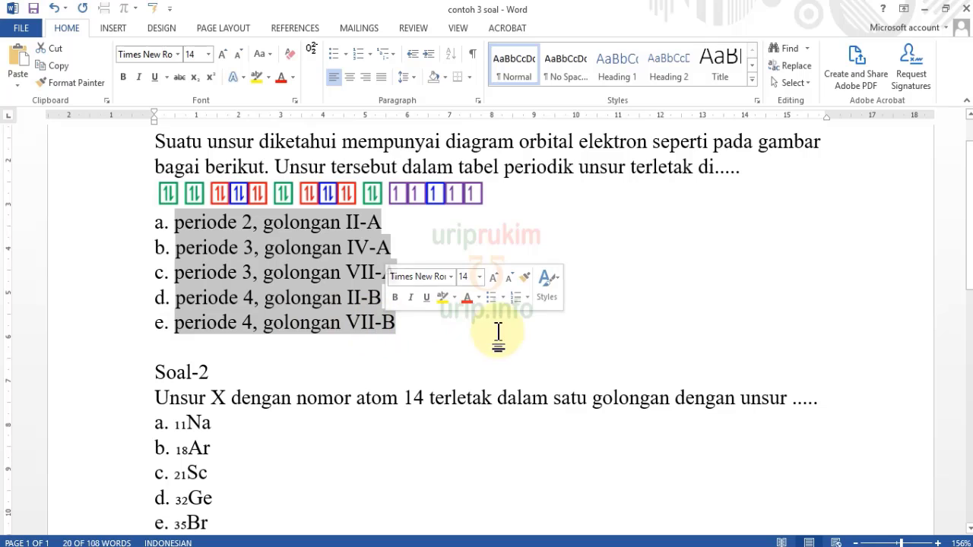
{"action": "right_click", "coordinate": [303, 267]}
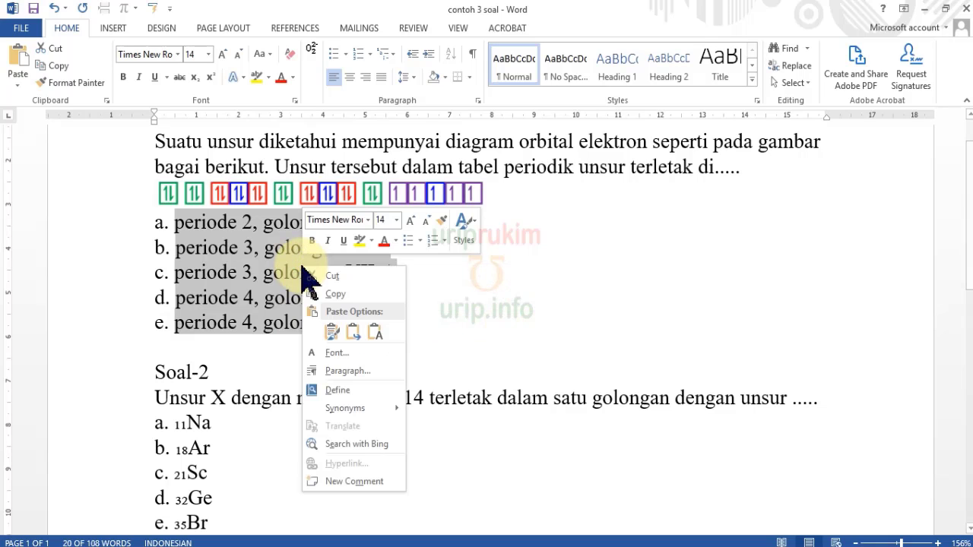
{"action": "left_click", "coordinate": [334, 294]}
Back in the form, paste the copied answers into Opsi 1 so they become the orbital diagram question's five options
{"action": "key", "text": "alt+Tab"}
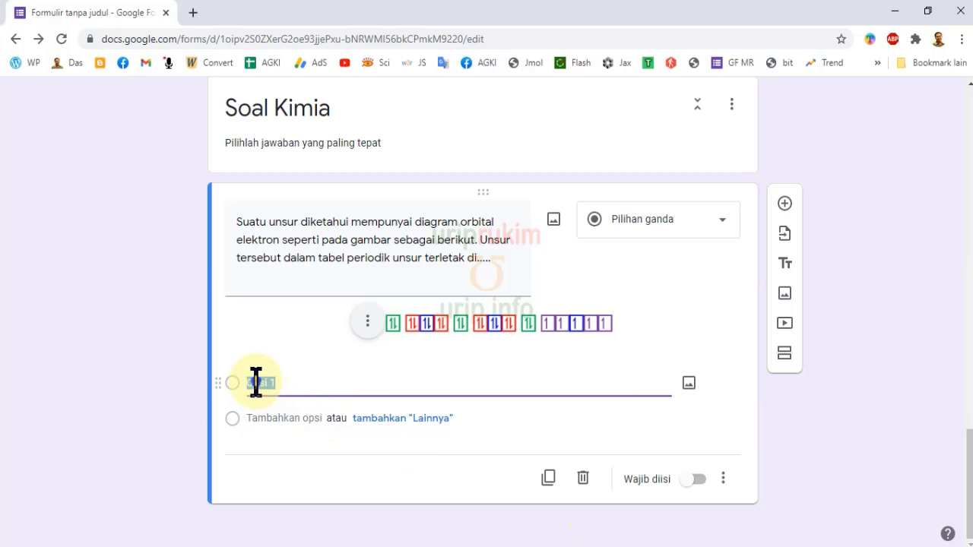
{"action": "right_click", "coordinate": [256, 382]}
{"action": "left_click", "coordinate": [310, 165]}
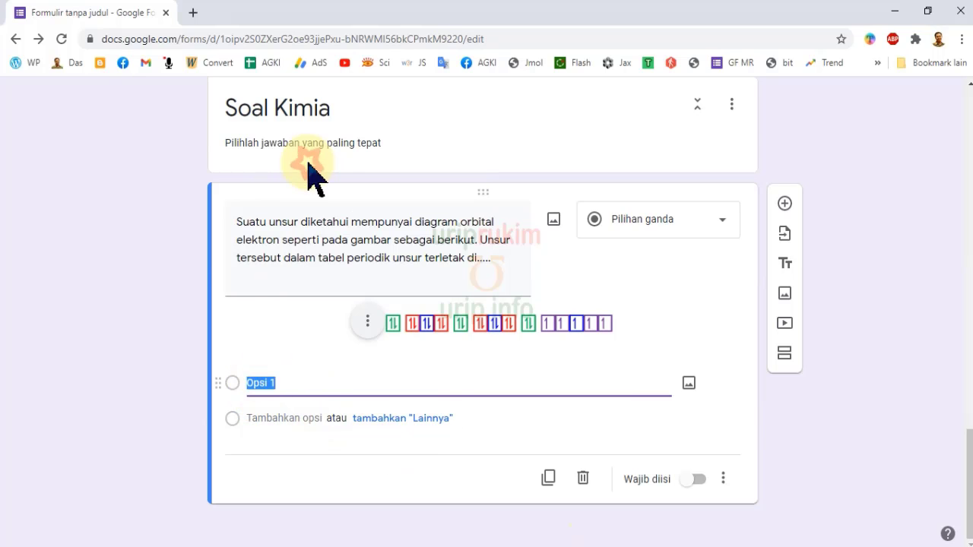
{"action": "scroll", "coordinate": [399, 413], "scroll_direction": "down", "scroll_amount": 2}
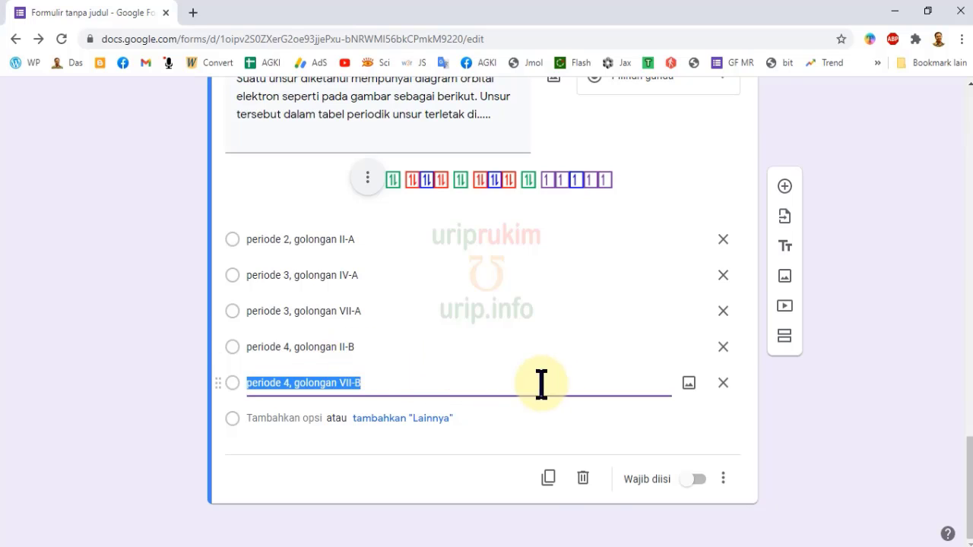
{"action": "left_click", "coordinate": [304, 478]}
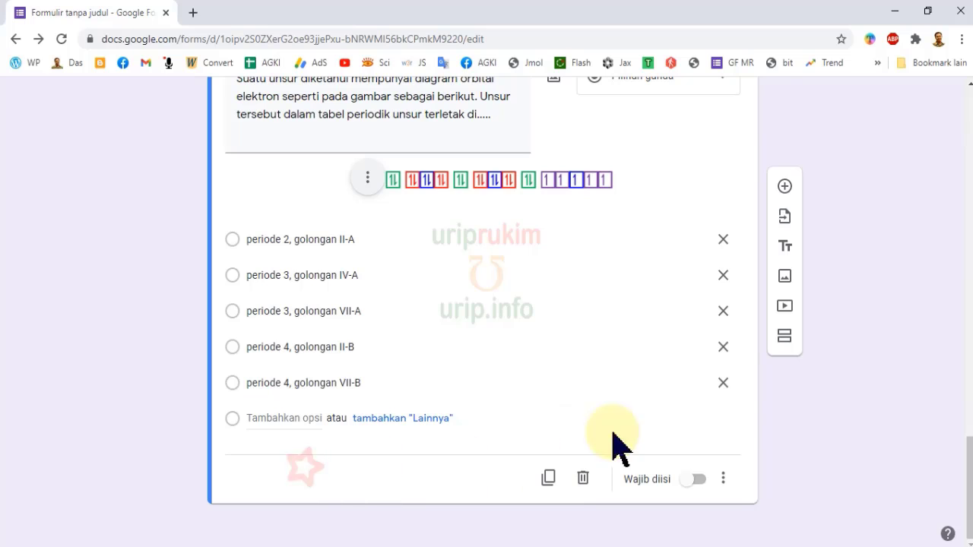
Add a new question with the Soal-2 text copied from Word, "Unsur X dengan nomor atom 14 terletak dalam satu golongan dengan unsur ....."
{"action": "left_click", "coordinate": [785, 187]}
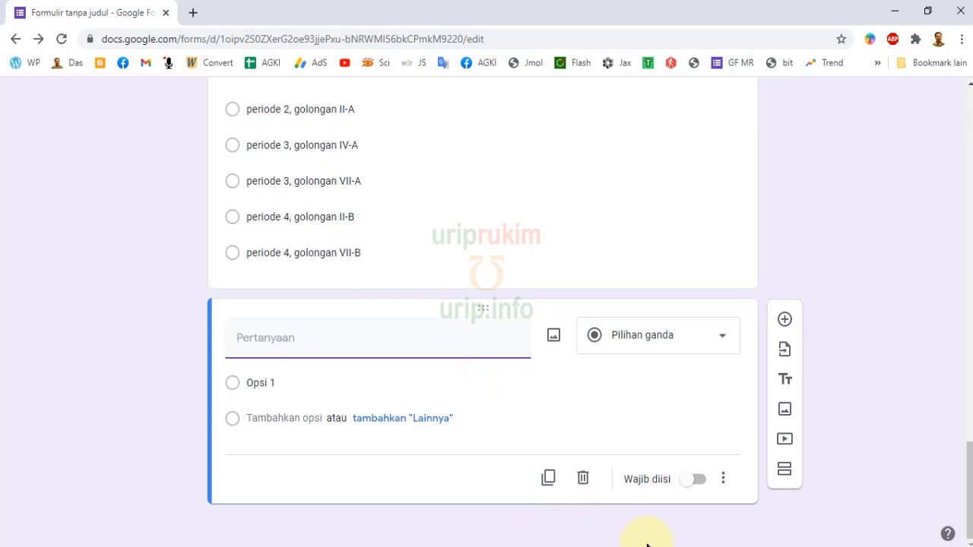
{"action": "left_click", "coordinate": [323, 479]}
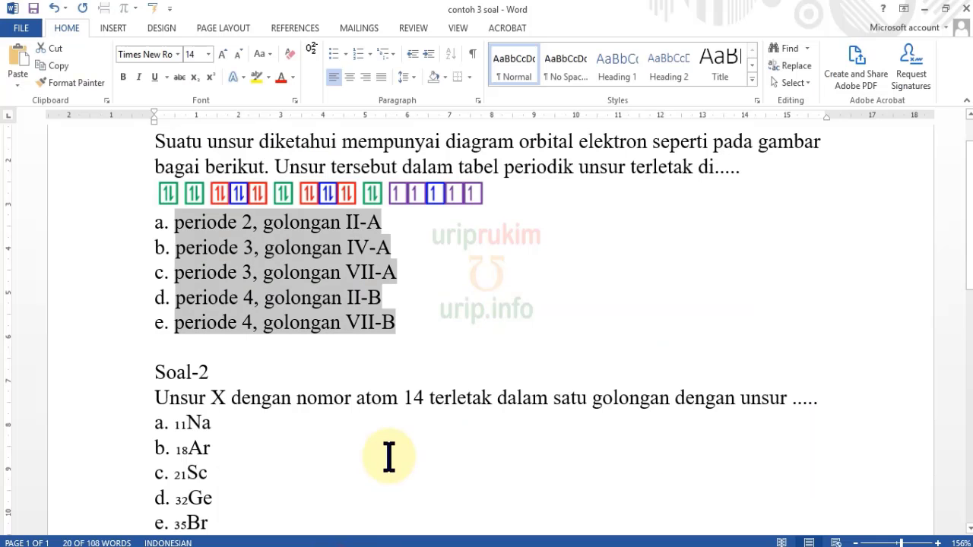
{"action": "left_click_drag", "start_coordinate": [156, 399], "coordinate": [817, 395]}
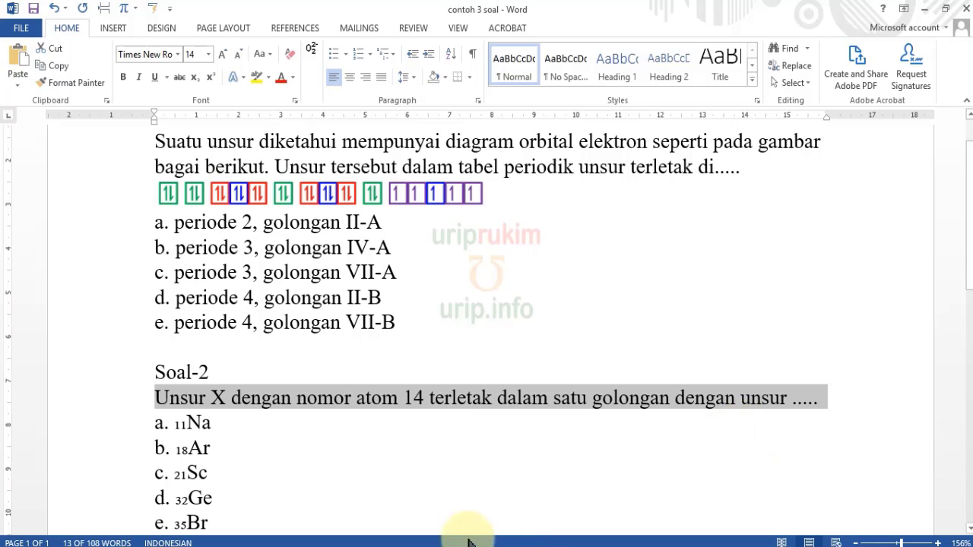
{"action": "left_click", "coordinate": [669, 544]}
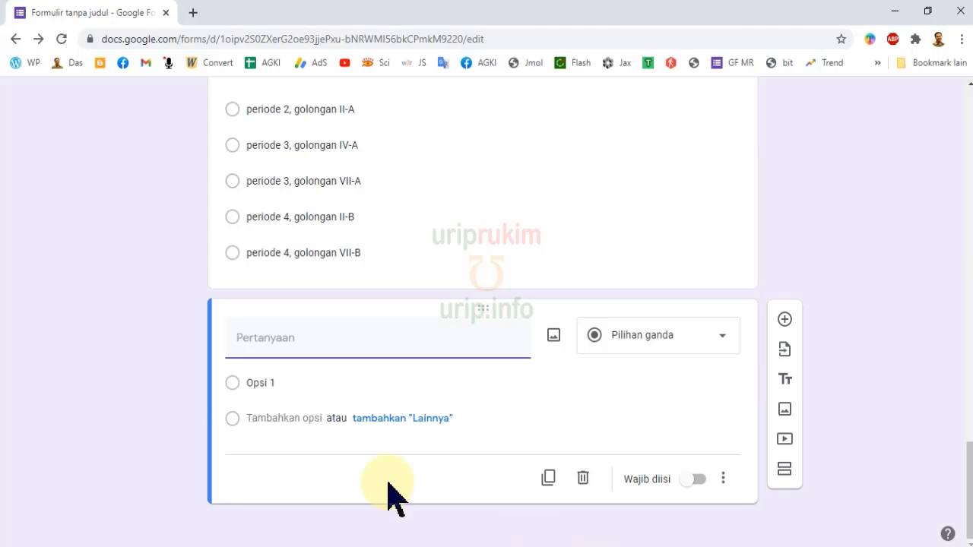
{"action": "key", "text": "ctrl+v"}
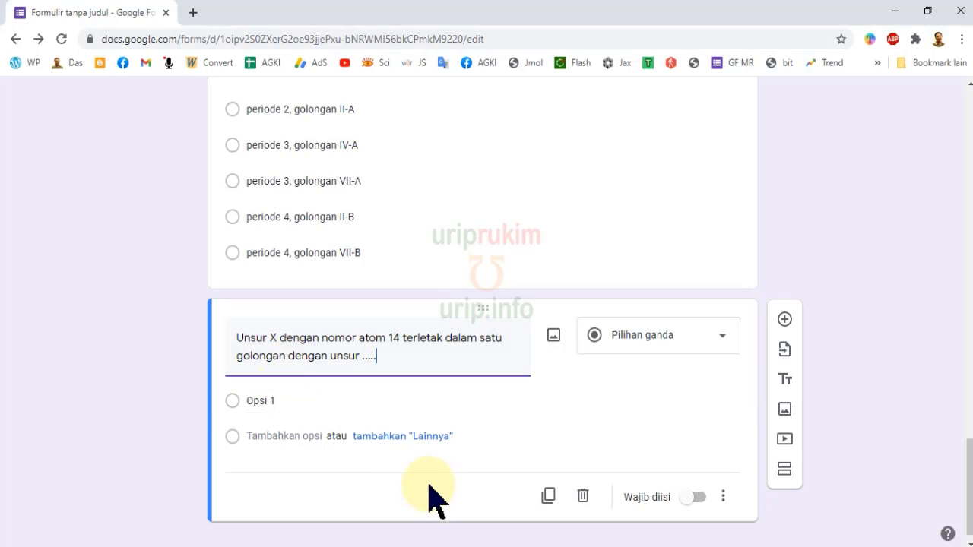
In the Word document, copy the five Soal-2 answers from ₁₁Na to ₃₅Br together, without their letters
{"action": "left_click", "coordinate": [380, 544]}
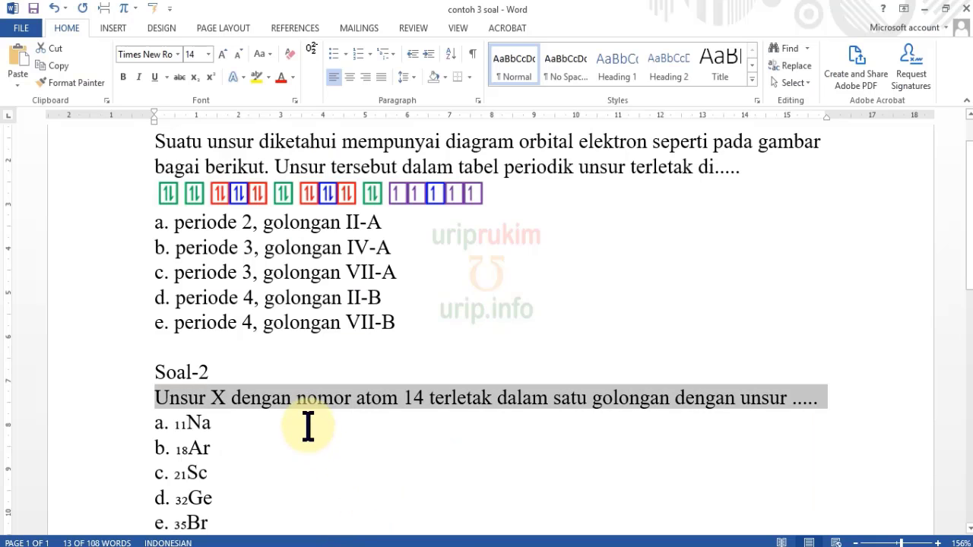
{"action": "scroll", "coordinate": [289, 403], "scroll_direction": "down", "scroll_amount": 3}
{"action": "left_click", "coordinate": [173, 200]}
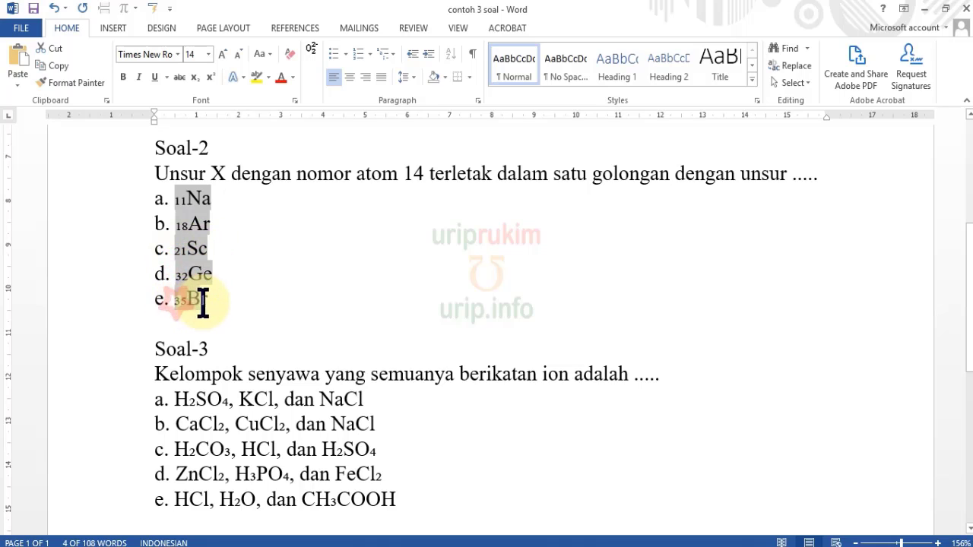
{"action": "left_click_drag", "start_coordinate": [206, 302], "coordinate": [209, 303]}
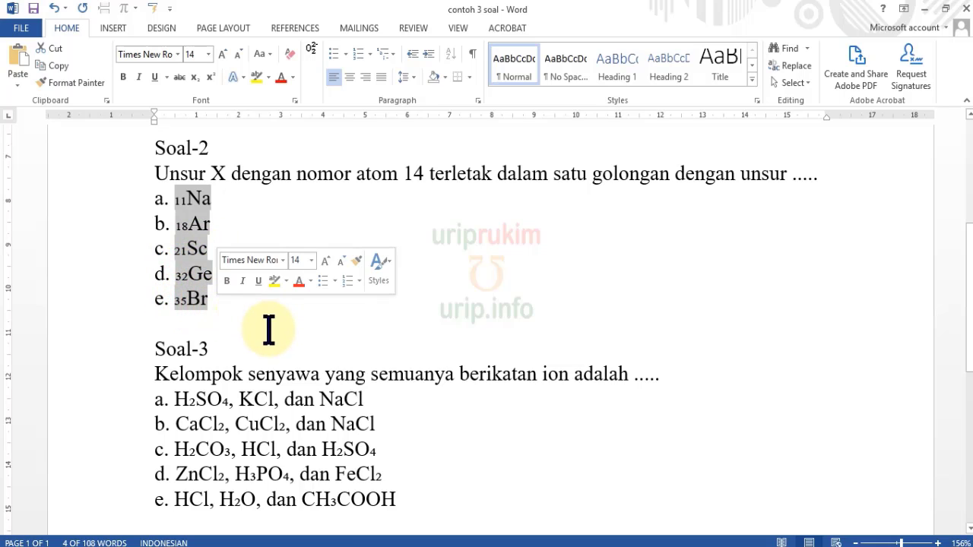
{"action": "right_click", "coordinate": [200, 263]}
{"action": "left_click", "coordinate": [229, 292]}
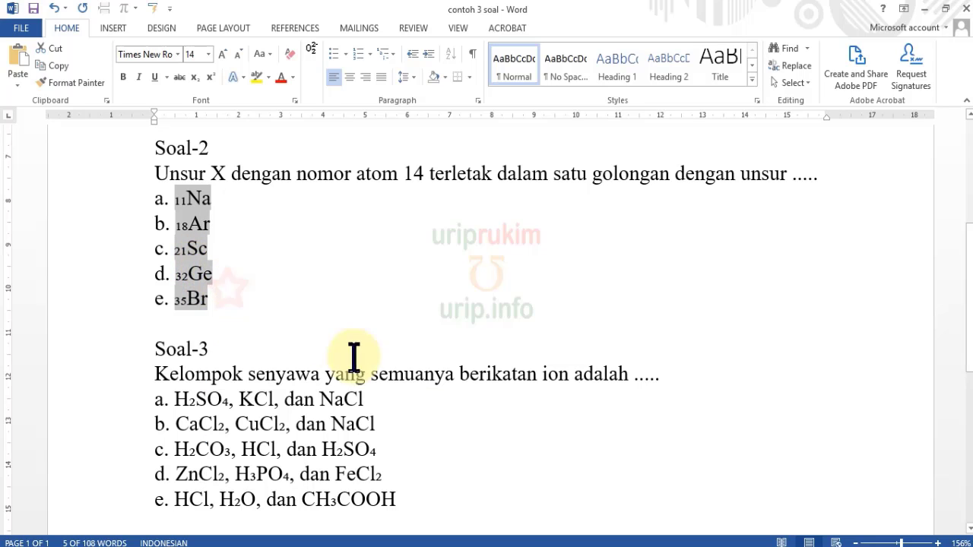
Return to the form and paste the copied element symbols into Opsi 1 as the Unsur X question's answer options
{"action": "left_click", "coordinate": [600, 544]}
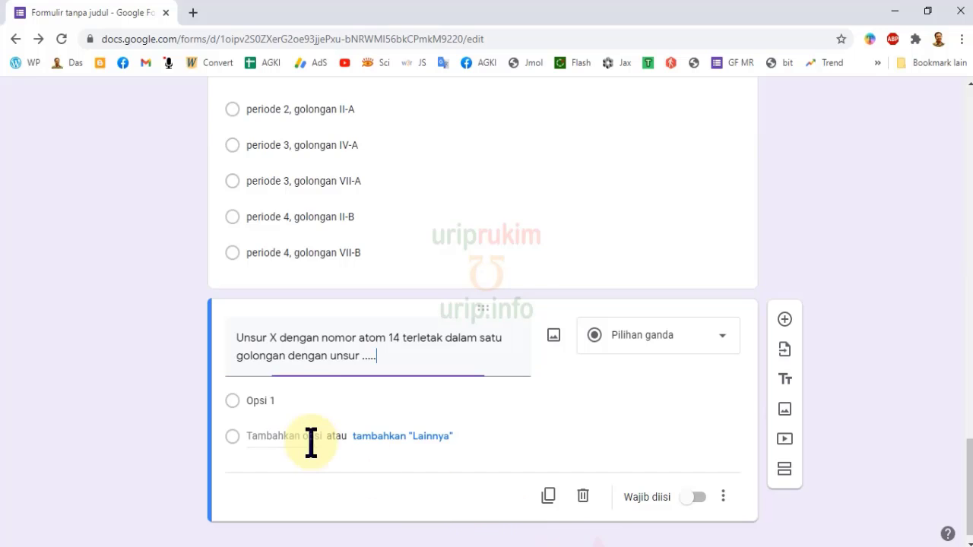
{"action": "right_click", "coordinate": [261, 401]}
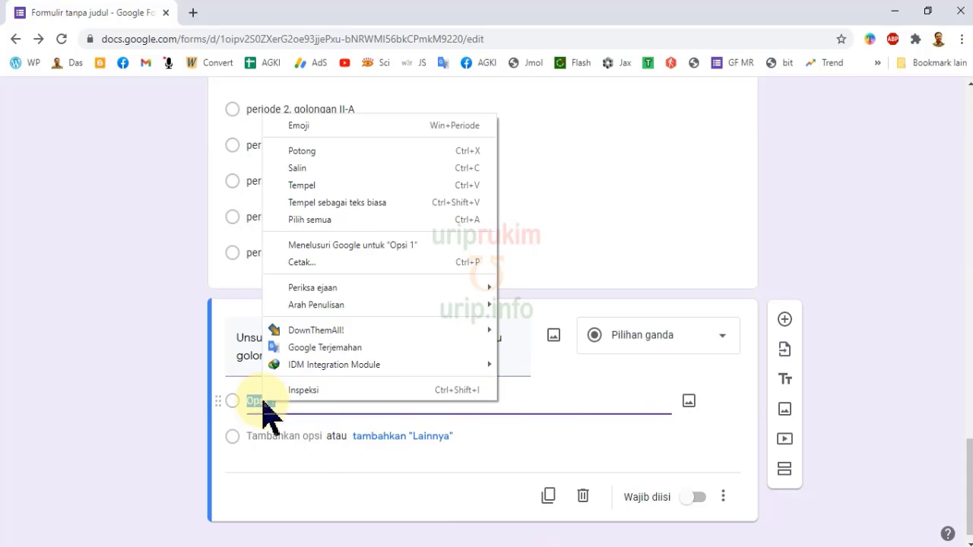
{"action": "left_click", "coordinate": [300, 195]}
{"action": "scroll", "coordinate": [337, 423], "scroll_direction": "down", "scroll_amount": 2}
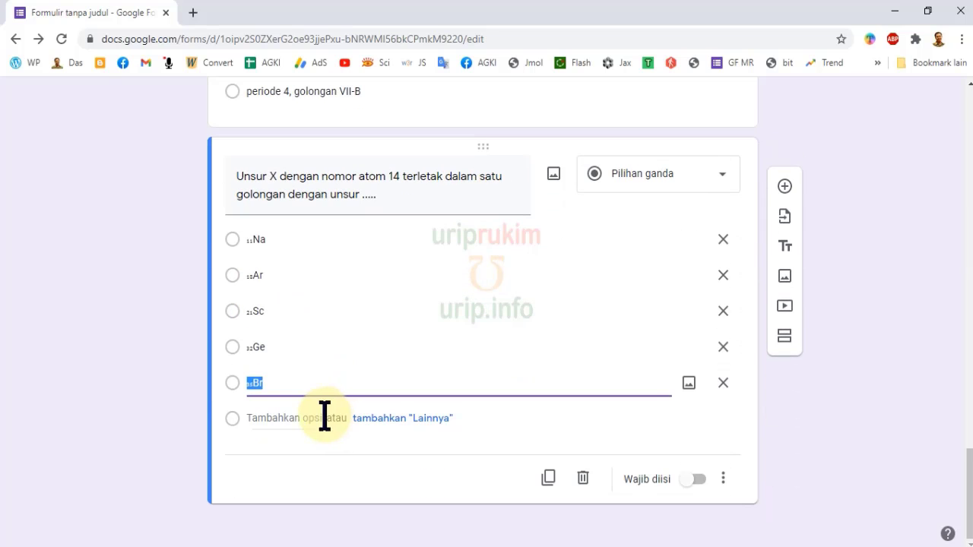
Add another question with the Soal-3 text copied from Word, "Kelompok senyawa yang semuanya berikatan ion adalah ....."
{"action": "left_click", "coordinate": [784, 186]}
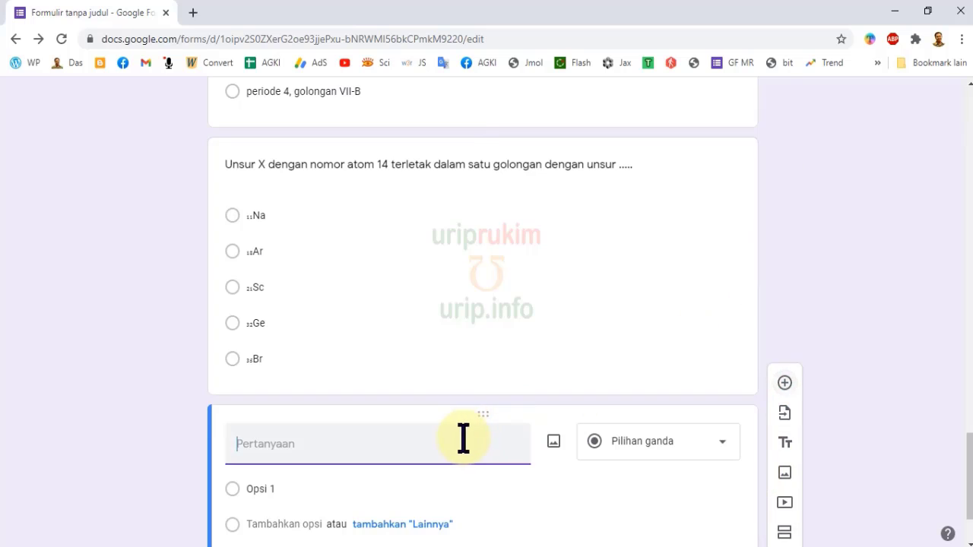
{"action": "left_click", "coordinate": [326, 546]}
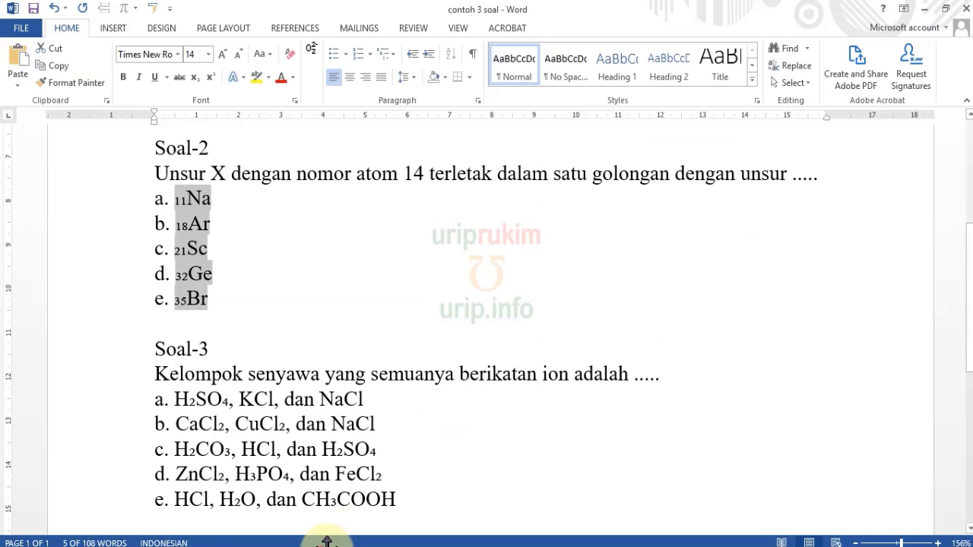
{"action": "left_click_drag", "start_coordinate": [155, 374], "coordinate": [660, 377]}
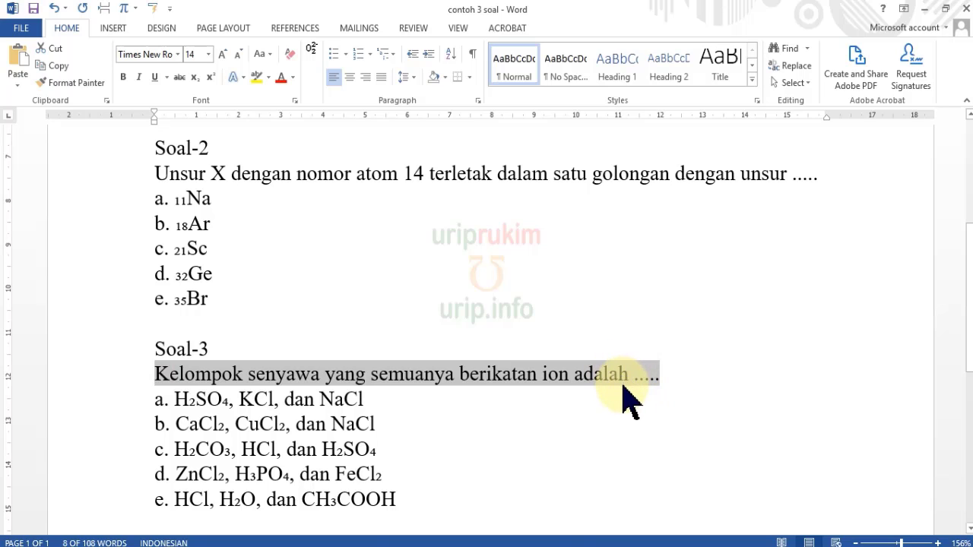
{"action": "left_click", "coordinate": [613, 546]}
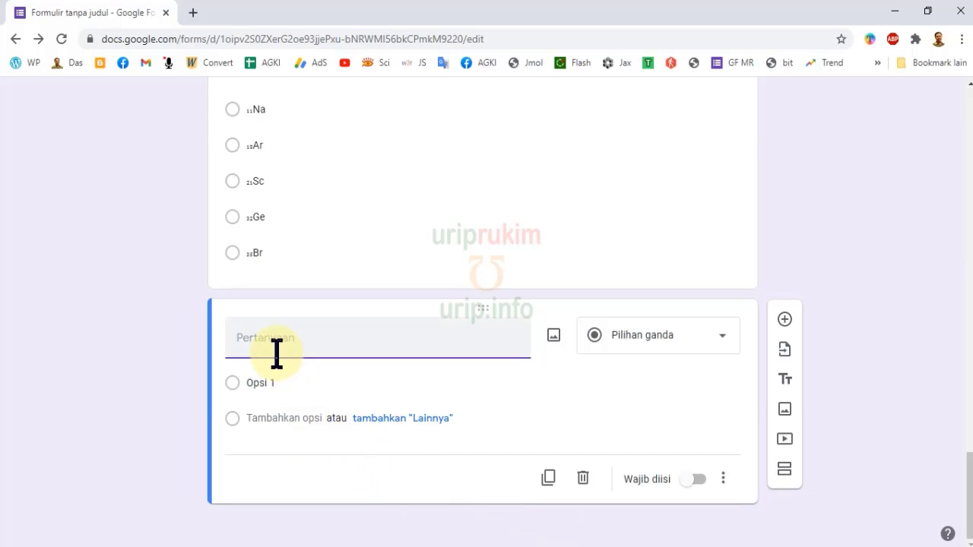
{"action": "key", "text": "ctrl+v"}
{"action": "left_click", "coordinate": [263, 400]}
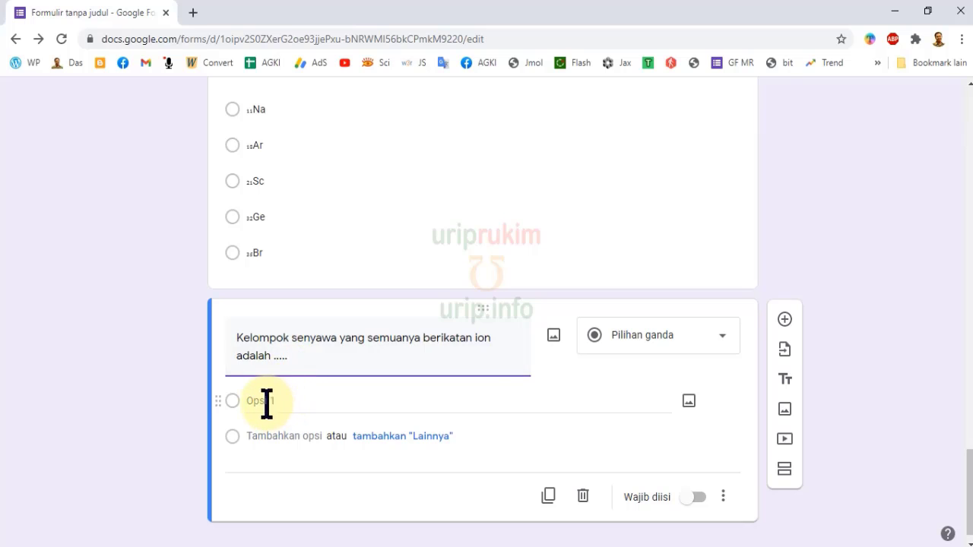
In the Word document, copy the five Soal-3 answers from H₂SO₄, KCl, dan NaCl to HCl, H₂O, dan CH₃COOH together, without their letters
{"action": "key", "text": "alt+Tab"}
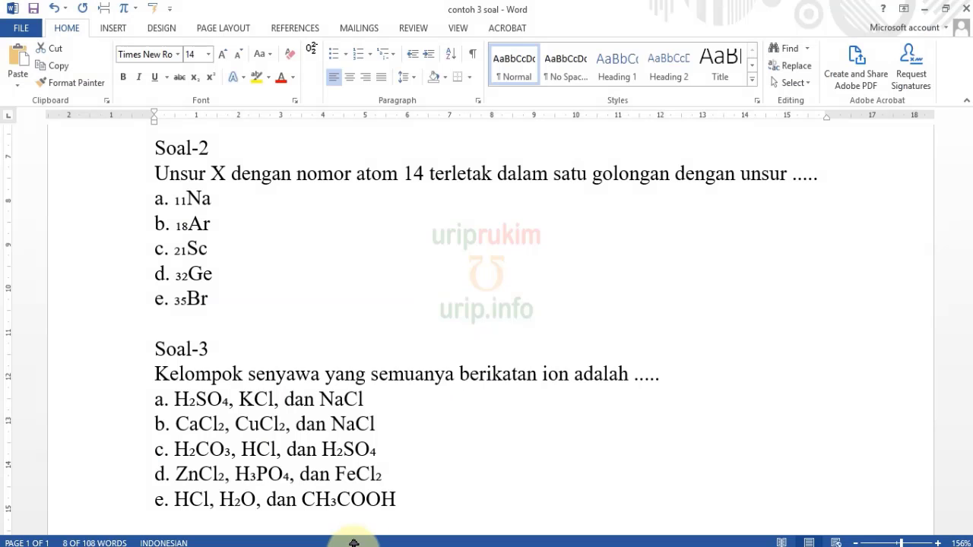
{"action": "scroll", "coordinate": [418, 422], "scroll_direction": "down", "scroll_amount": 3}
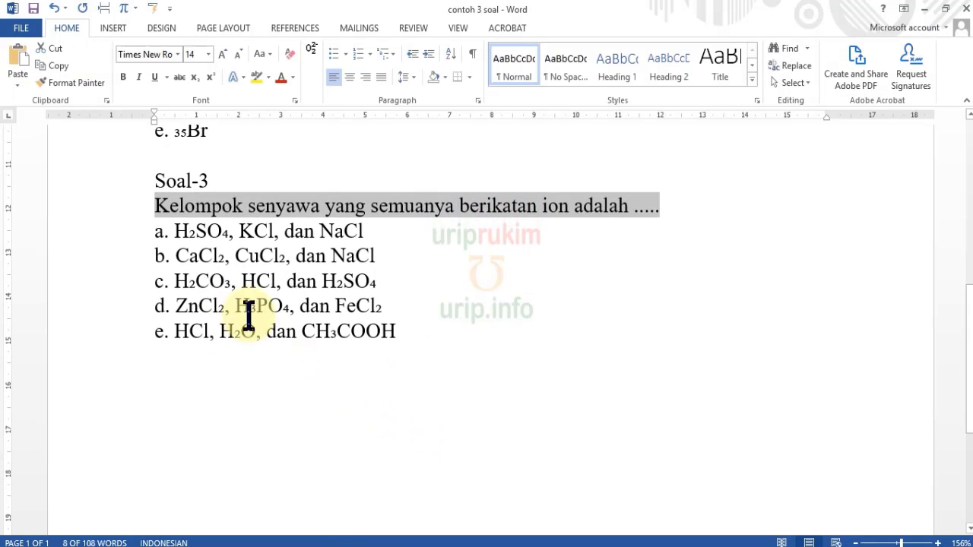
{"action": "left_click", "coordinate": [175, 228]}
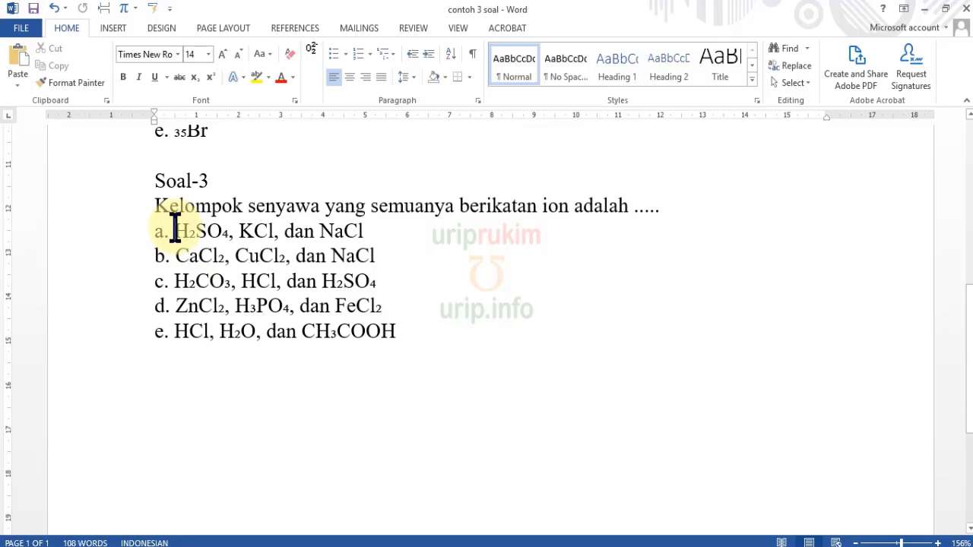
{"action": "left_click_drag", "start_coordinate": [175, 226], "coordinate": [295, 226]}
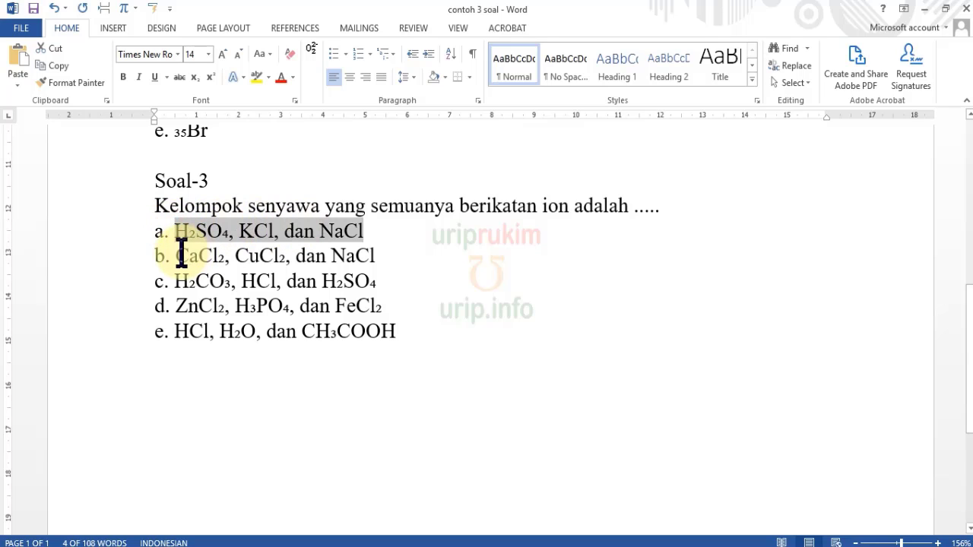
{"action": "left_click_drag", "start_coordinate": [179, 253], "coordinate": [377, 258]}
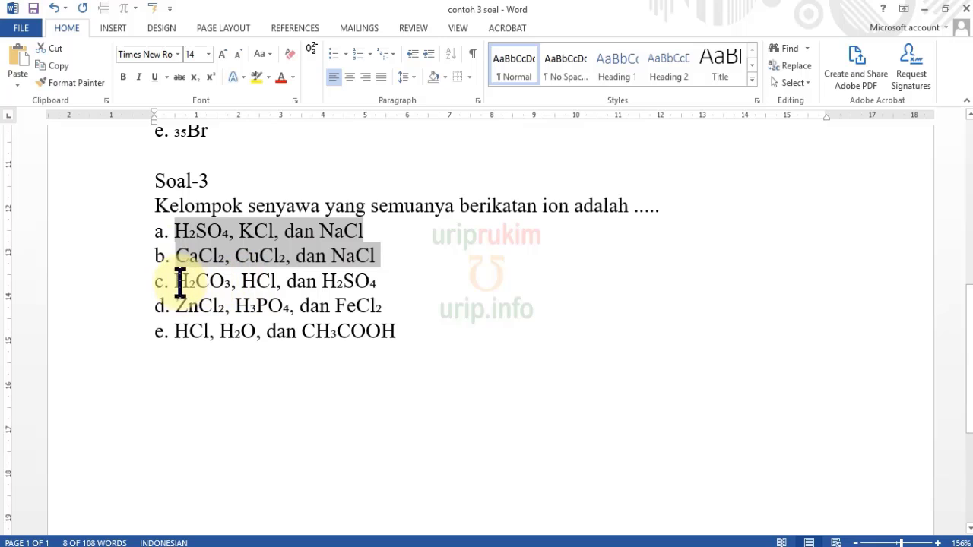
{"action": "left_click_drag", "start_coordinate": [176, 278], "coordinate": [378, 281]}
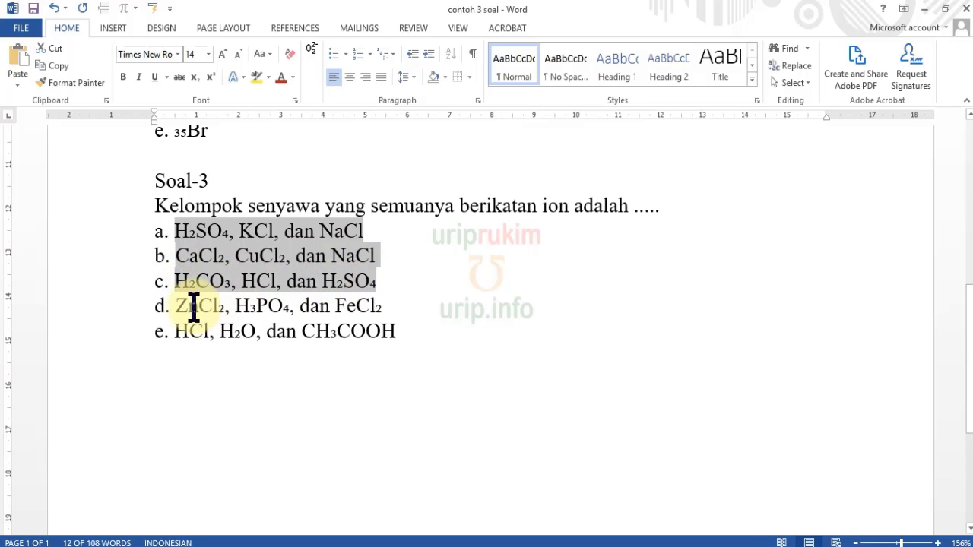
{"action": "left_click_drag", "start_coordinate": [182, 306], "coordinate": [383, 307]}
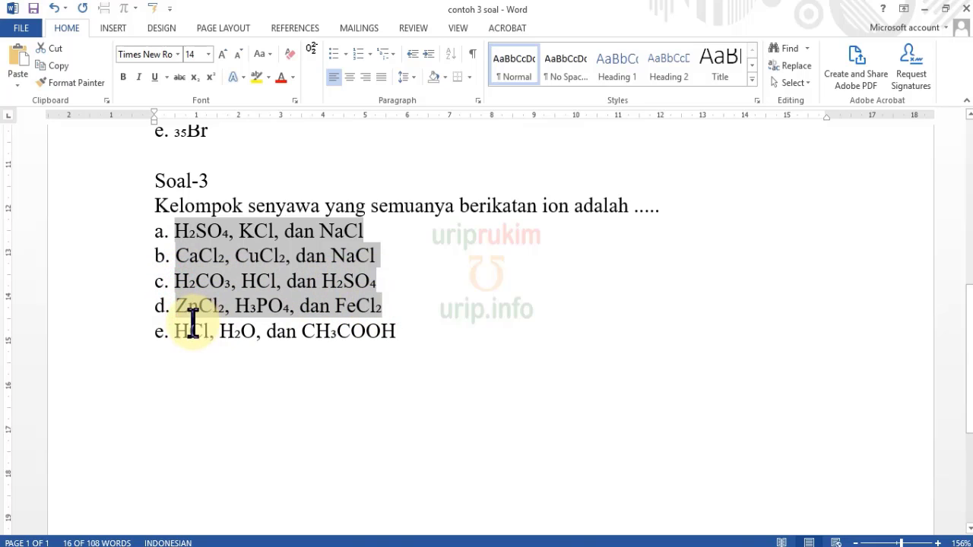
{"action": "left_click_drag", "start_coordinate": [176, 331], "coordinate": [385, 331]}
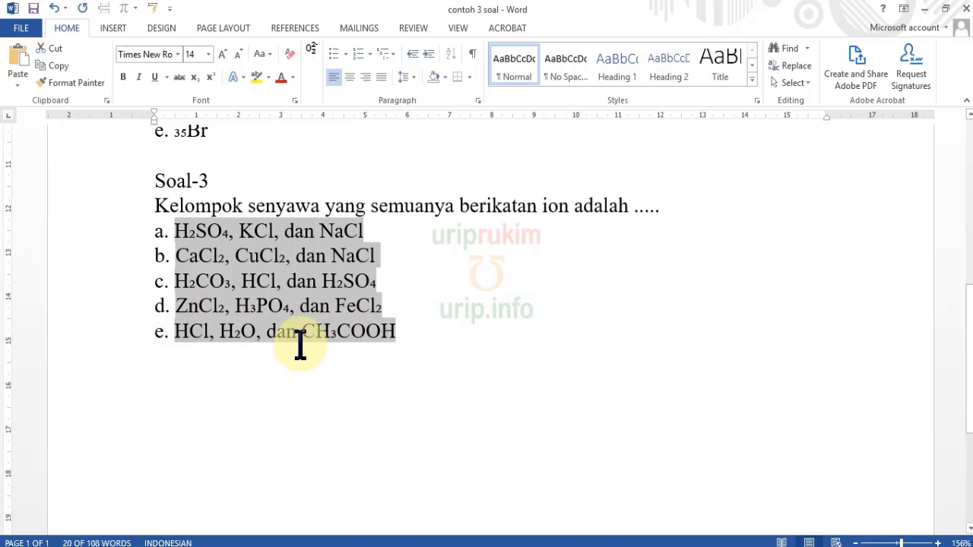
{"action": "right_click", "coordinate": [302, 288]}
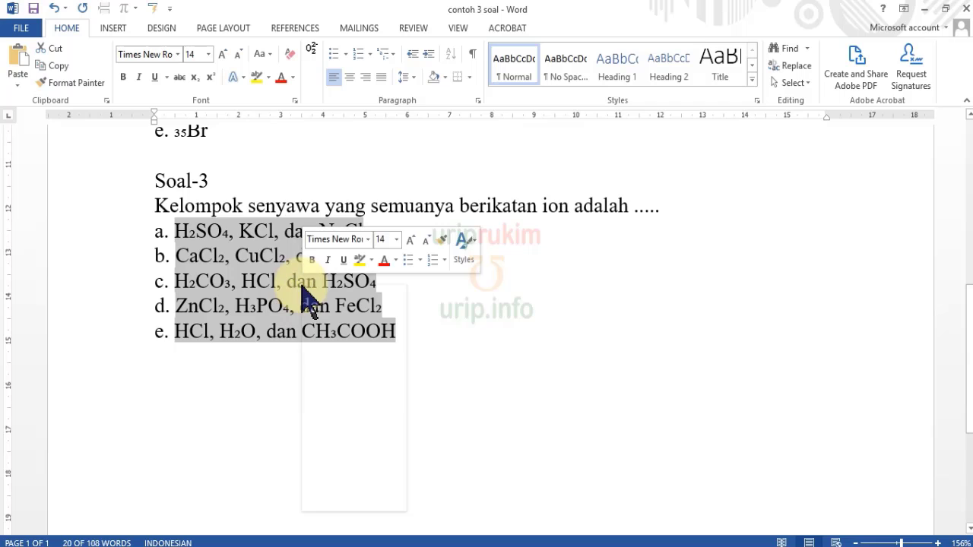
{"action": "left_click", "coordinate": [332, 311]}
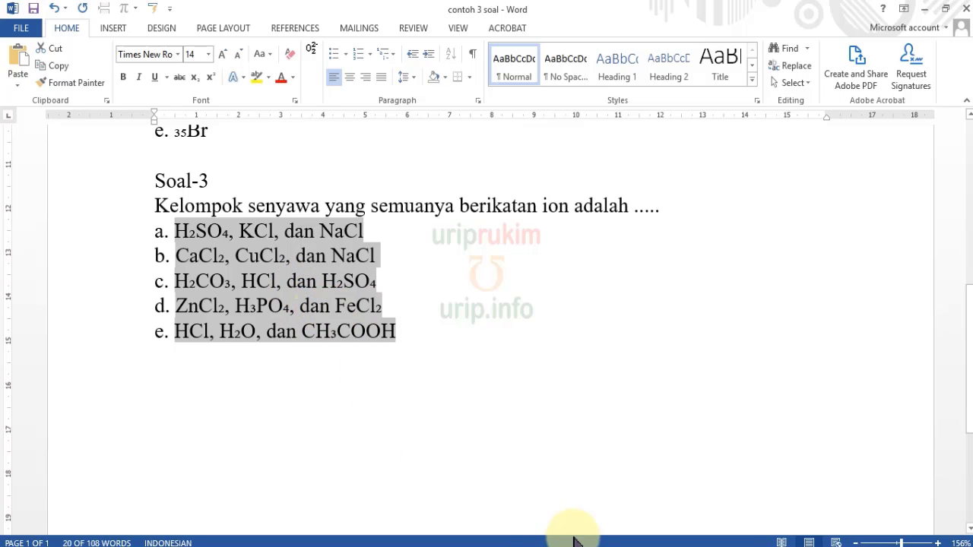
Return to the form and paste the copied compound groups into Opsi 1 as the Kelompok senyawa question's answer options
{"action": "left_click", "coordinate": [618, 546]}
{"action": "right_click", "coordinate": [263, 402]}
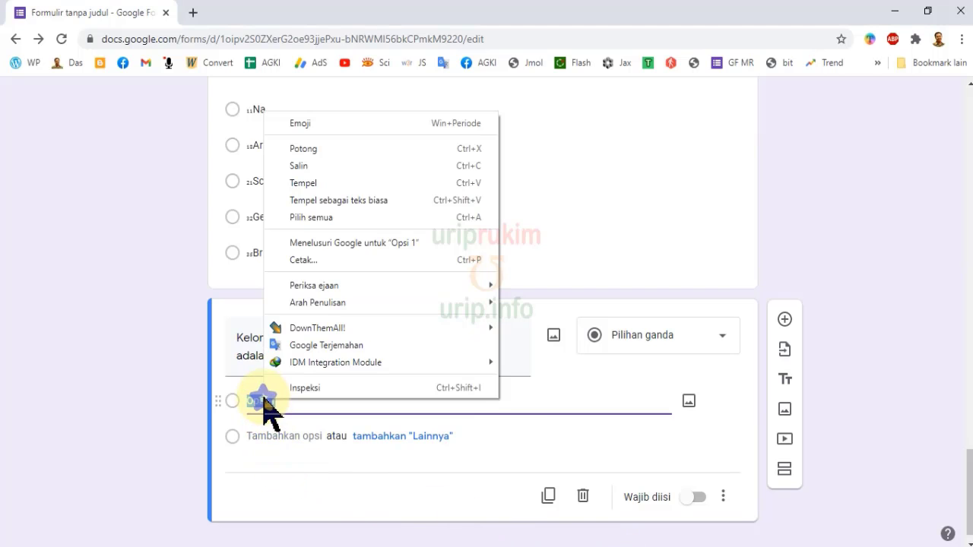
{"action": "left_click", "coordinate": [312, 183]}
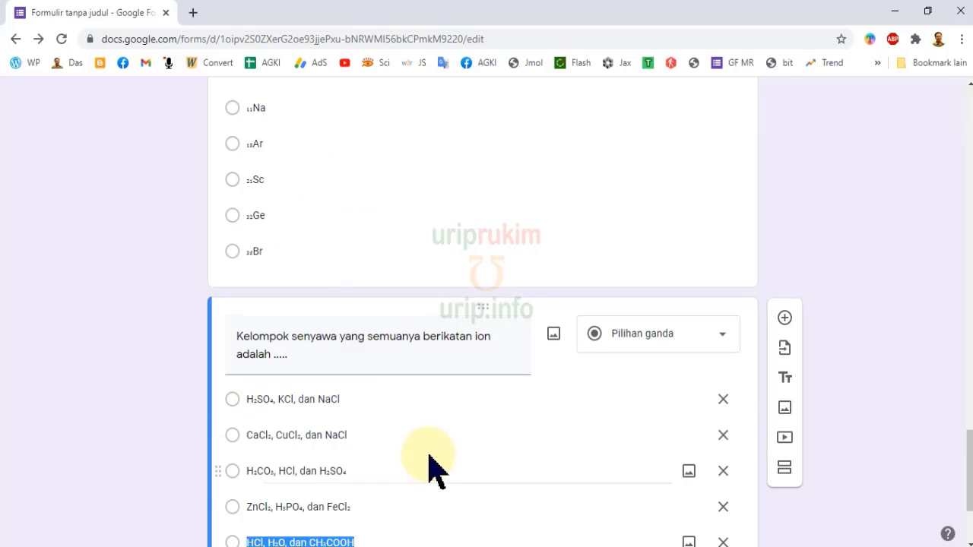
Open the form's preview and look through the student names in the Nama Siswa drop-down list without choosing one
{"action": "scroll", "coordinate": [304, 397], "scroll_direction": "up", "scroll_amount": 10}
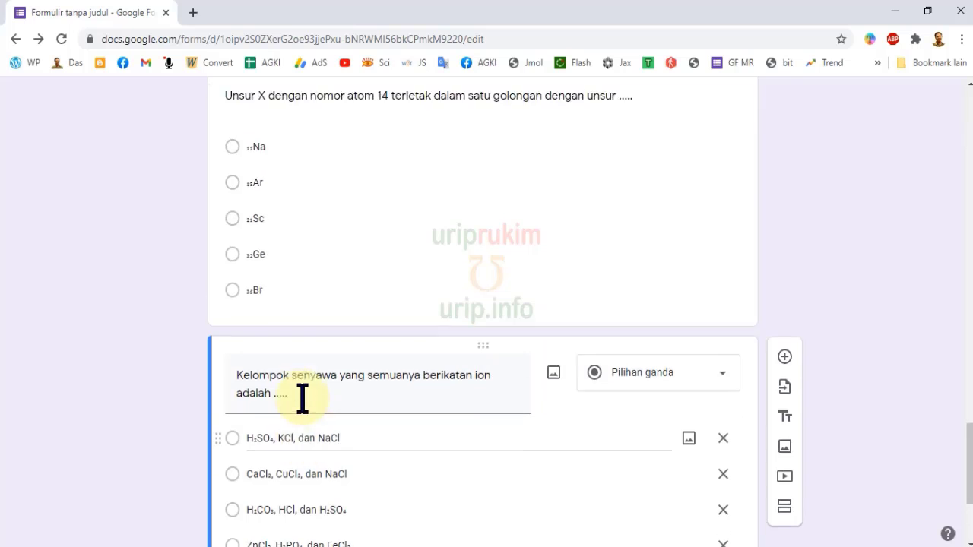
{"action": "scroll", "coordinate": [305, 393], "scroll_direction": "up", "scroll_amount": 9}
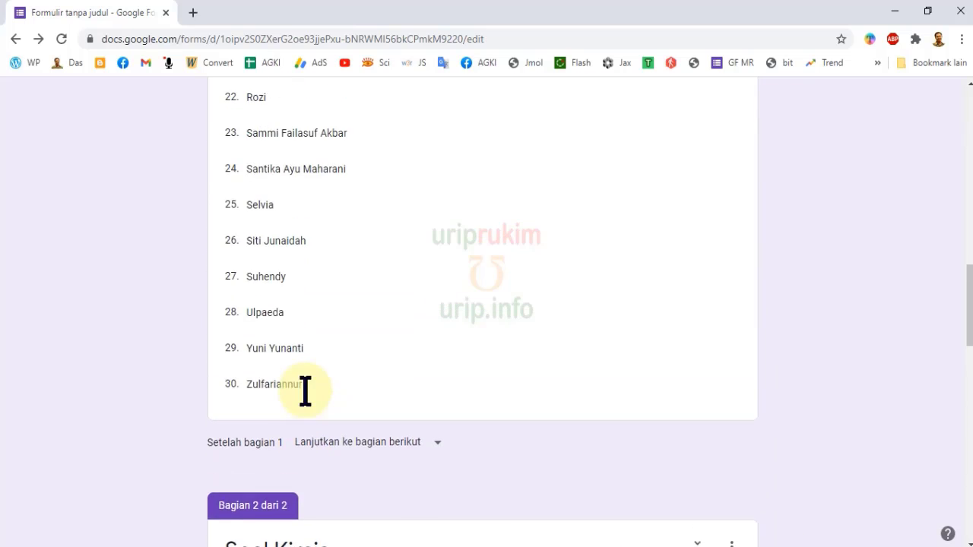
{"action": "scroll", "coordinate": [305, 393], "scroll_direction": "up", "scroll_amount": 8}
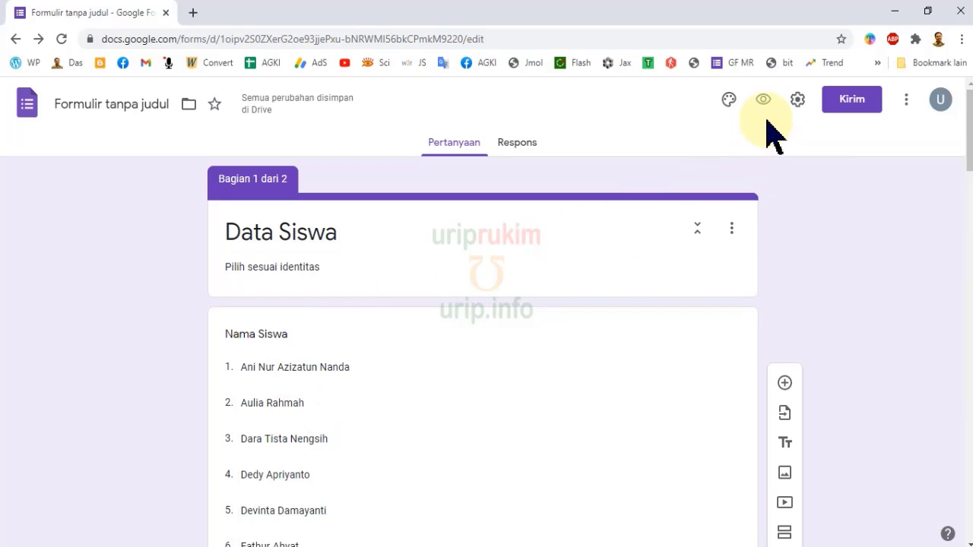
{"action": "left_click", "coordinate": [764, 99]}
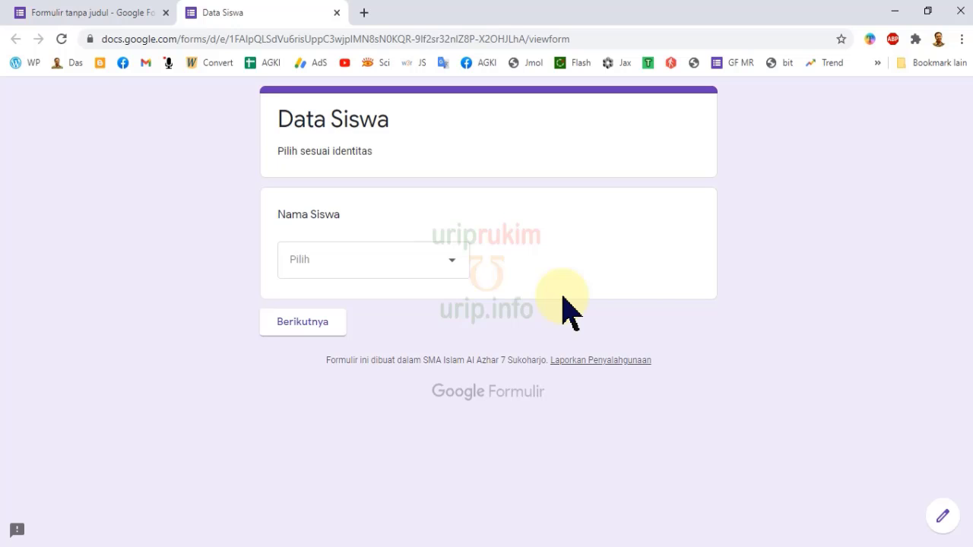
{"action": "left_click", "coordinate": [453, 262]}
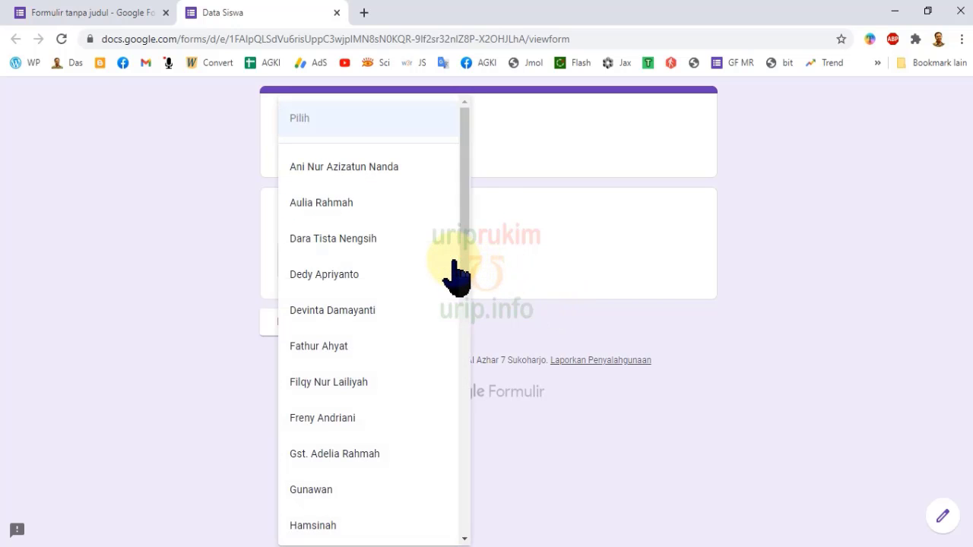
{"action": "left_click_drag", "start_coordinate": [469, 146], "coordinate": [467, 281]}
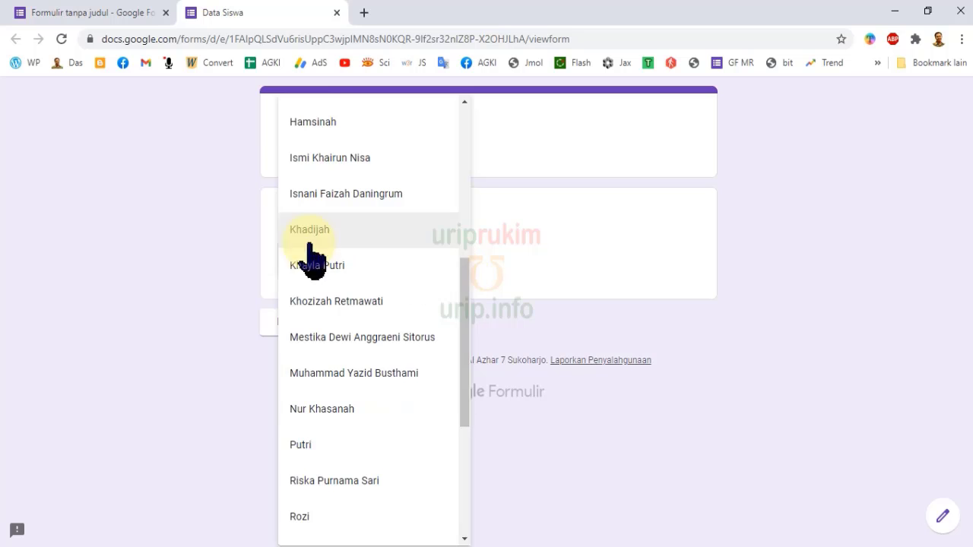
{"action": "left_click", "coordinate": [183, 228]}
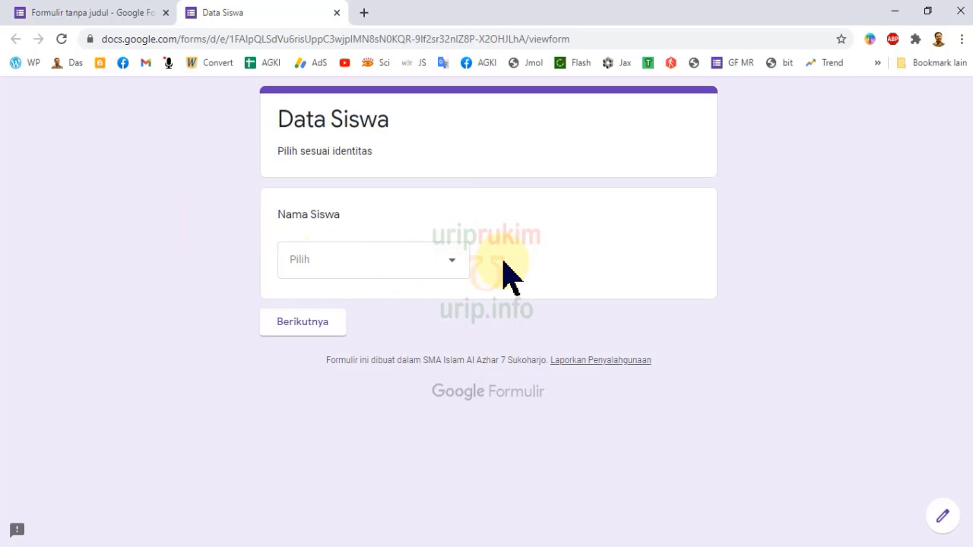
Continue to the Soal Kimia section of the preview and look over the three questions and their answer options
{"action": "left_click", "coordinate": [298, 335]}
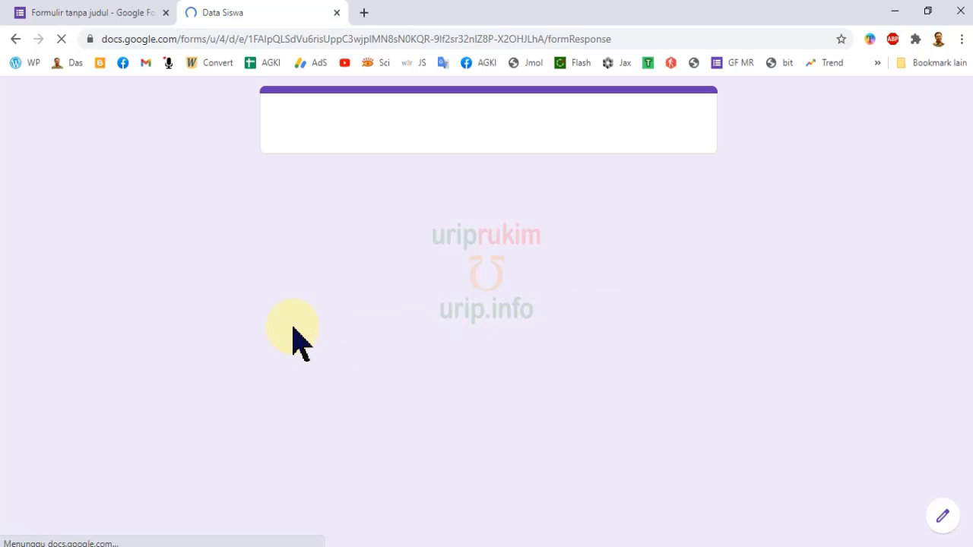
{"action": "scroll", "coordinate": [478, 388], "scroll_direction": "down", "scroll_amount": 3}
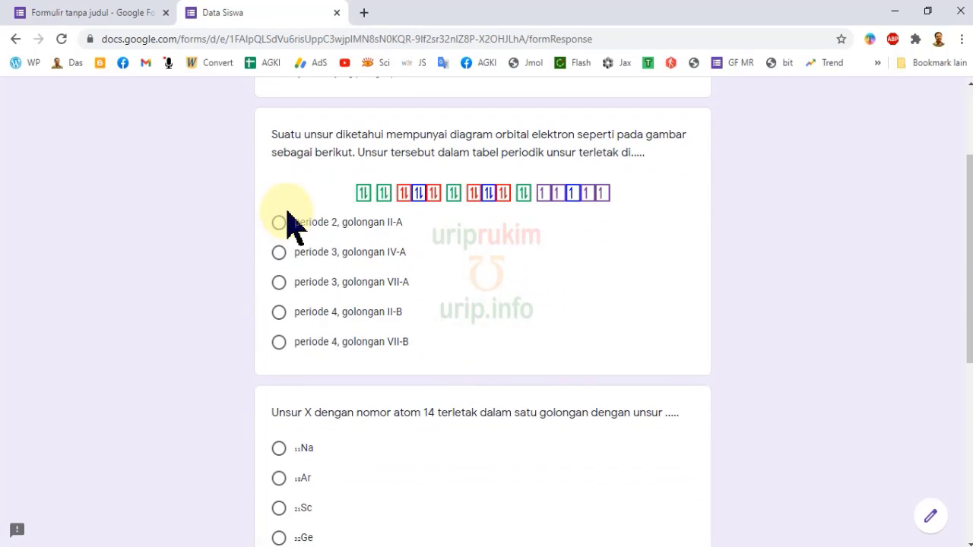
{"action": "scroll", "coordinate": [444, 336], "scroll_direction": "down", "scroll_amount": 2}
{"action": "scroll", "coordinate": [440, 335], "scroll_direction": "down", "scroll_amount": 3}
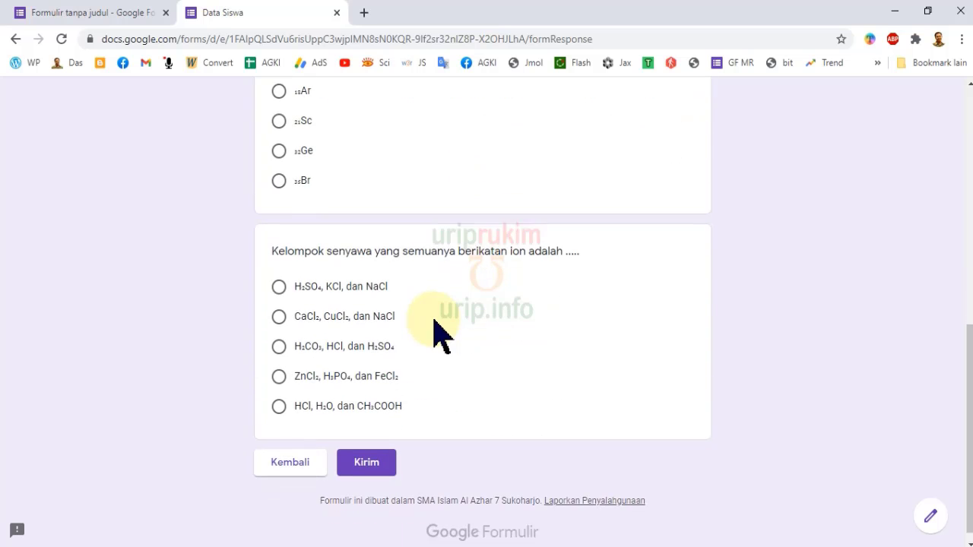
{"action": "scroll", "coordinate": [390, 378], "scroll_direction": "up", "scroll_amount": 10}
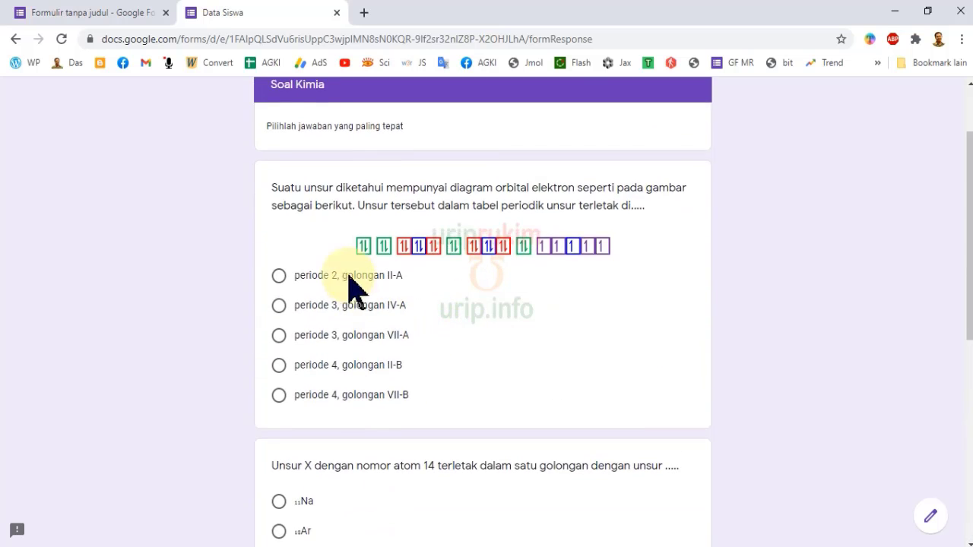
Return to the form editor and, in its general settings, turn off the restriction to users of SMA Islam Al Azhar 7 Sukoharjo
{"action": "left_click", "coordinate": [115, 14]}
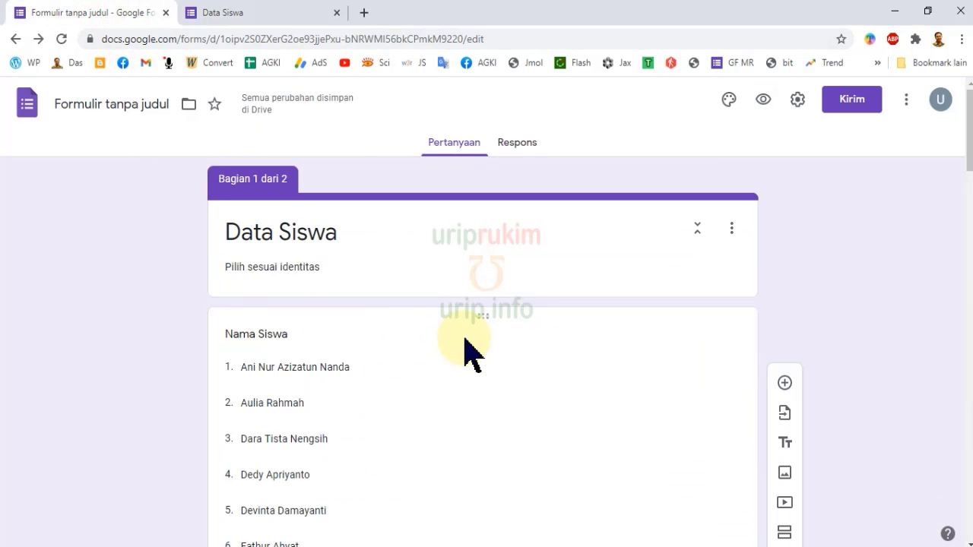
{"action": "left_click", "coordinate": [799, 100]}
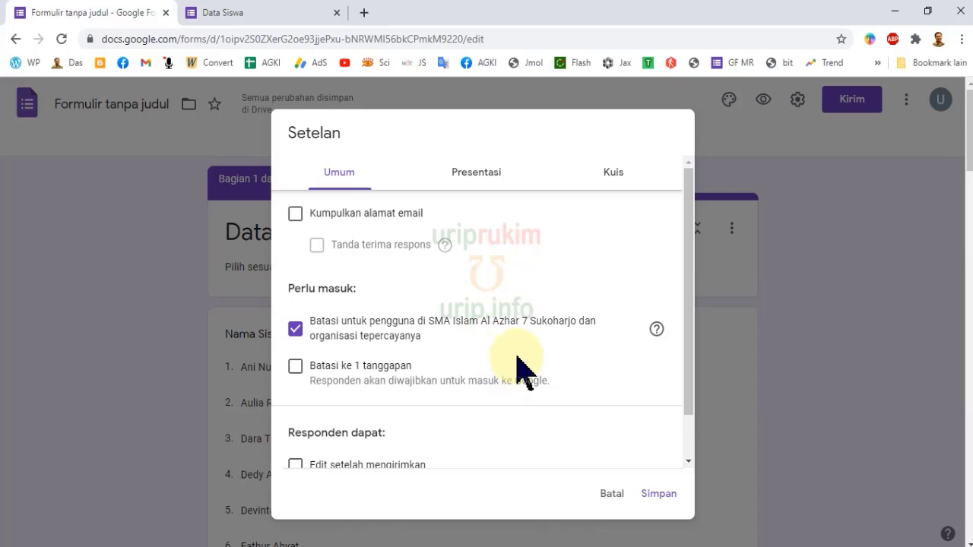
{"action": "left_click", "coordinate": [292, 331]}
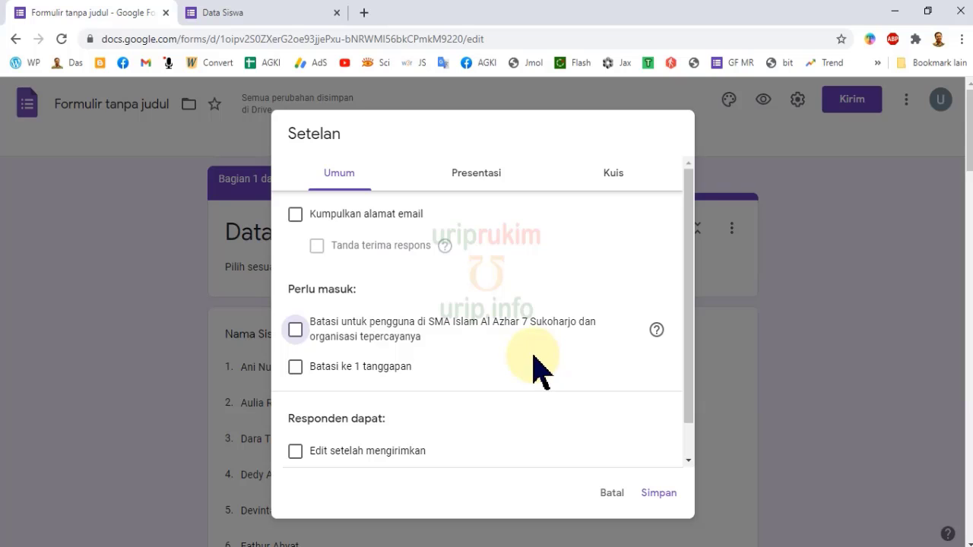
{"action": "scroll", "coordinate": [536, 370], "scroll_direction": "down", "scroll_amount": 1}
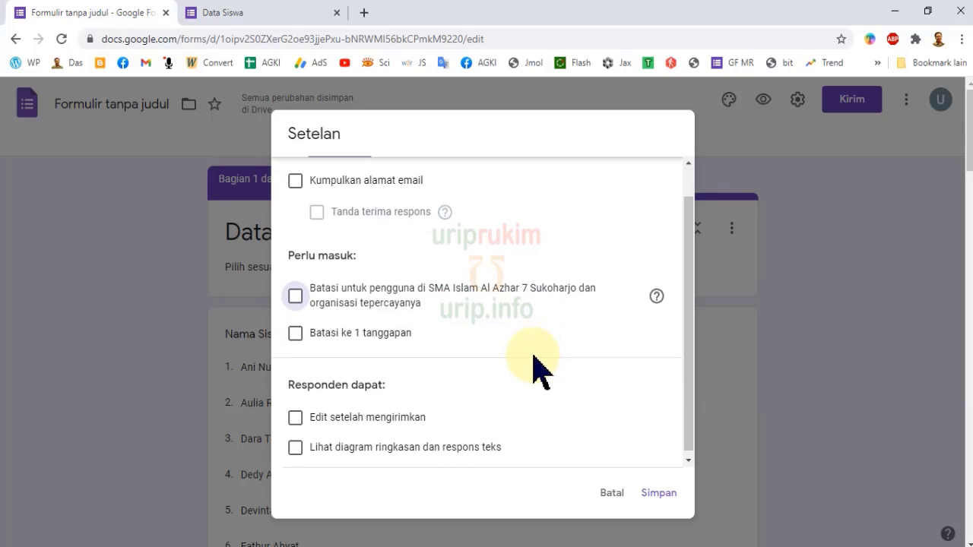
{"action": "scroll", "coordinate": [541, 369], "scroll_direction": "up", "scroll_amount": 1}
In the presentation settings, turn off the link for submitting another response and turn on Acak urutan pertanyaan
{"action": "left_click", "coordinate": [479, 175]}
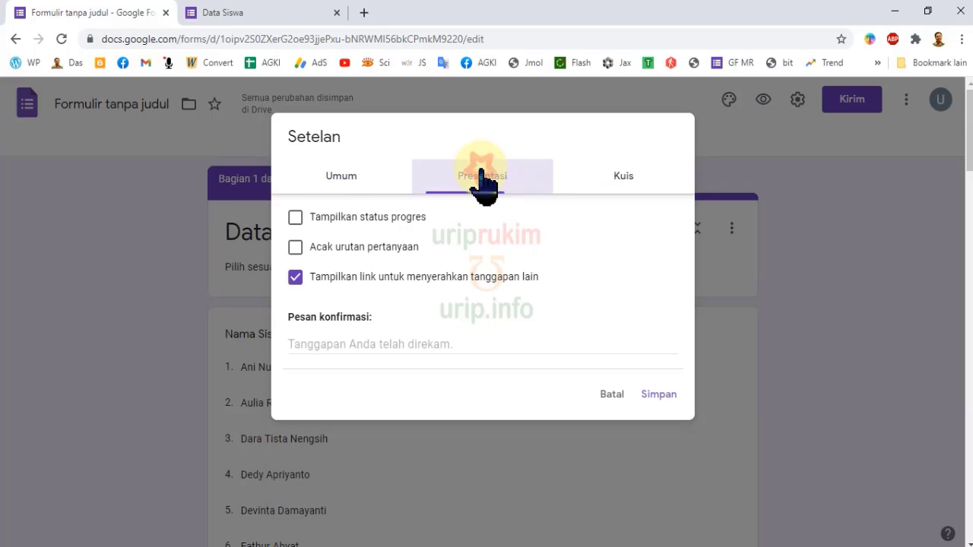
{"action": "left_click", "coordinate": [295, 278]}
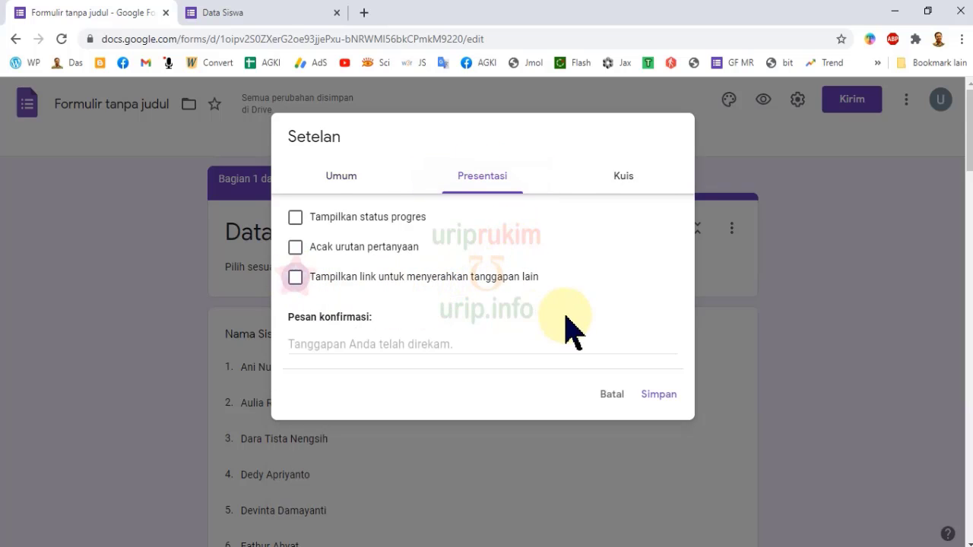
{"action": "left_click", "coordinate": [296, 247]}
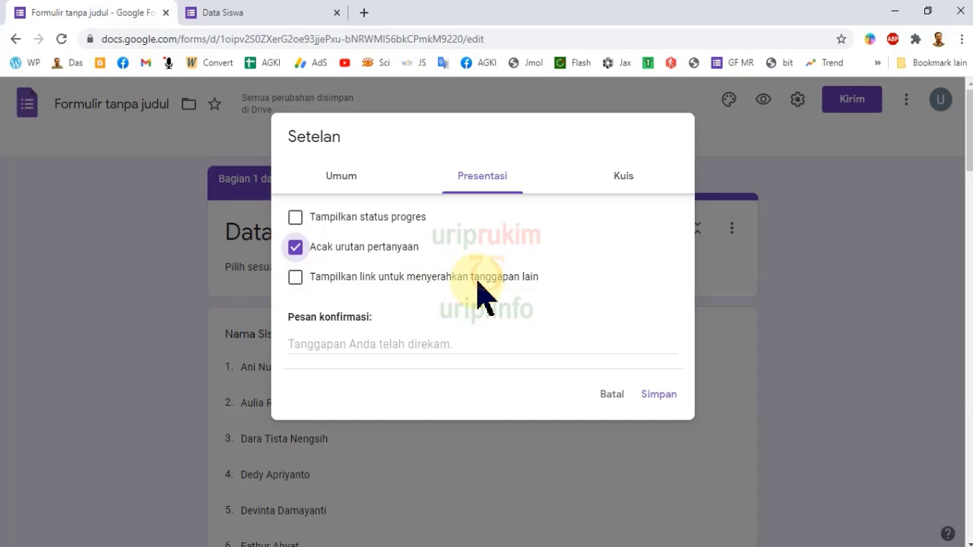
In the quiz settings, turn on Jadikan ini sebagai kuis and hide unanswered questions, correct answers and point values from respondents
{"action": "left_click", "coordinate": [626, 181]}
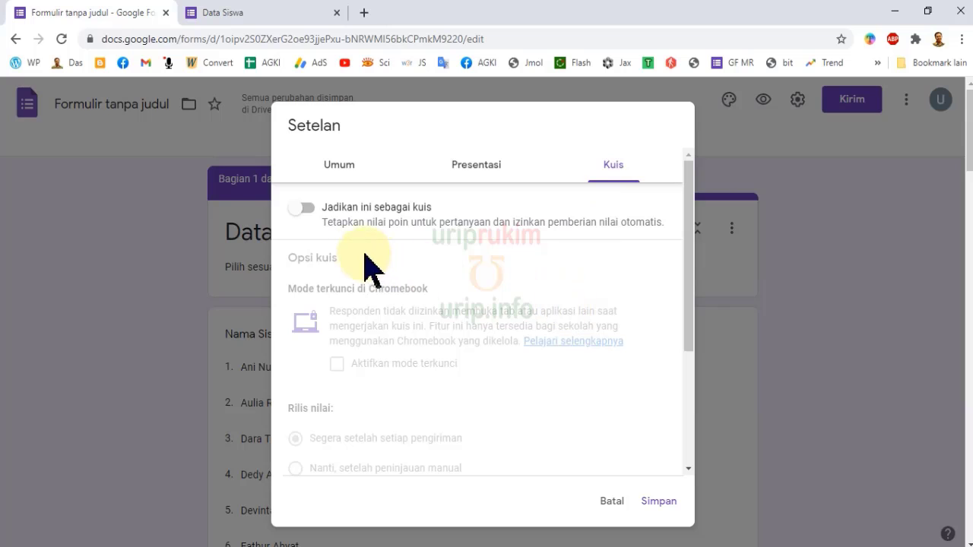
{"action": "left_click", "coordinate": [302, 207]}
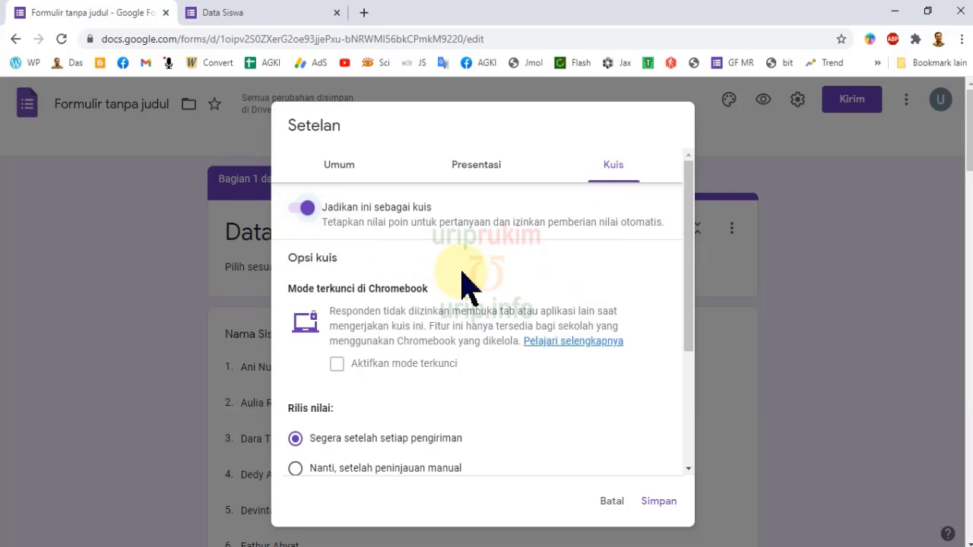
{"action": "scroll", "coordinate": [510, 414], "scroll_direction": "down", "scroll_amount": 2}
{"action": "scroll", "coordinate": [513, 413], "scroll_direction": "down", "scroll_amount": 1}
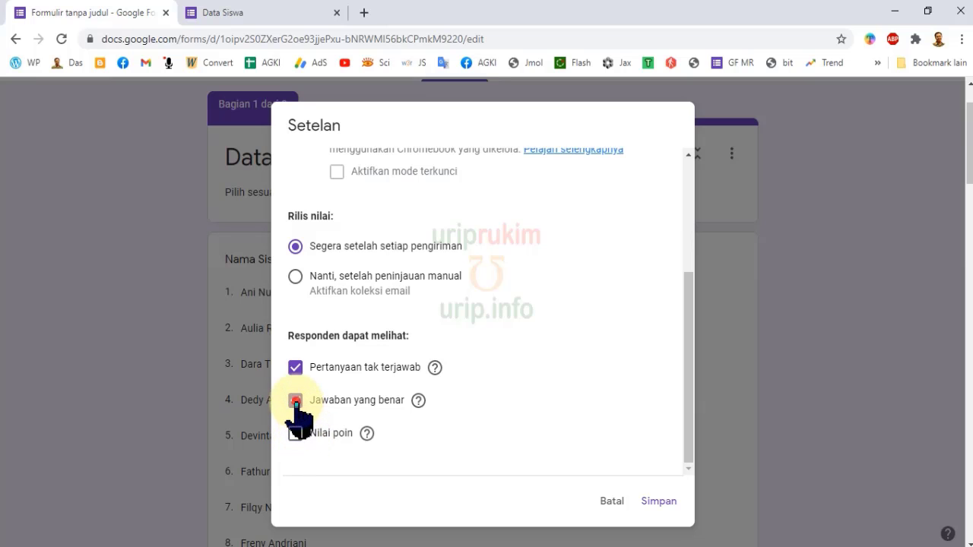
{"action": "left_click", "coordinate": [295, 368]}
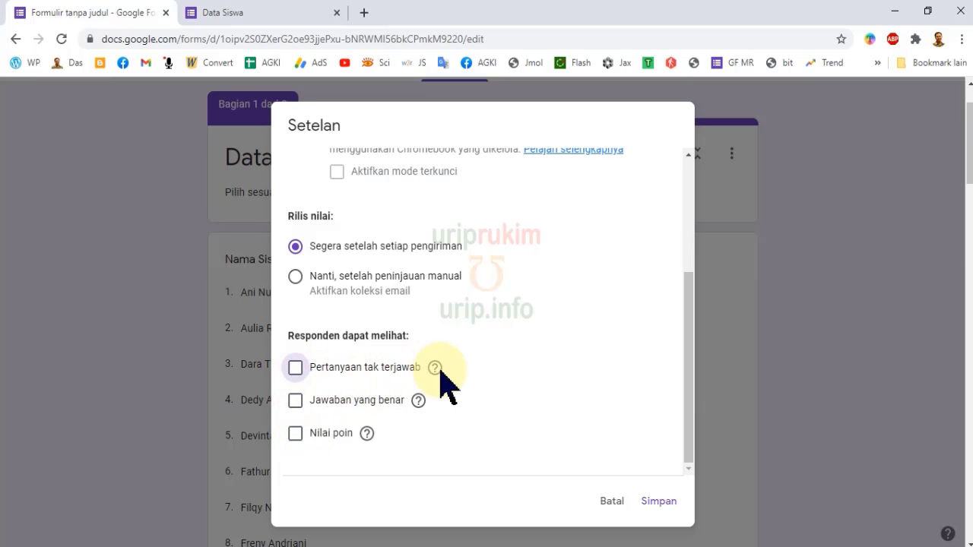
Set the grade release to Nanti, setelah peninjauan manual and save the settings
{"action": "scroll", "coordinate": [509, 327], "scroll_direction": "up", "scroll_amount": 1}
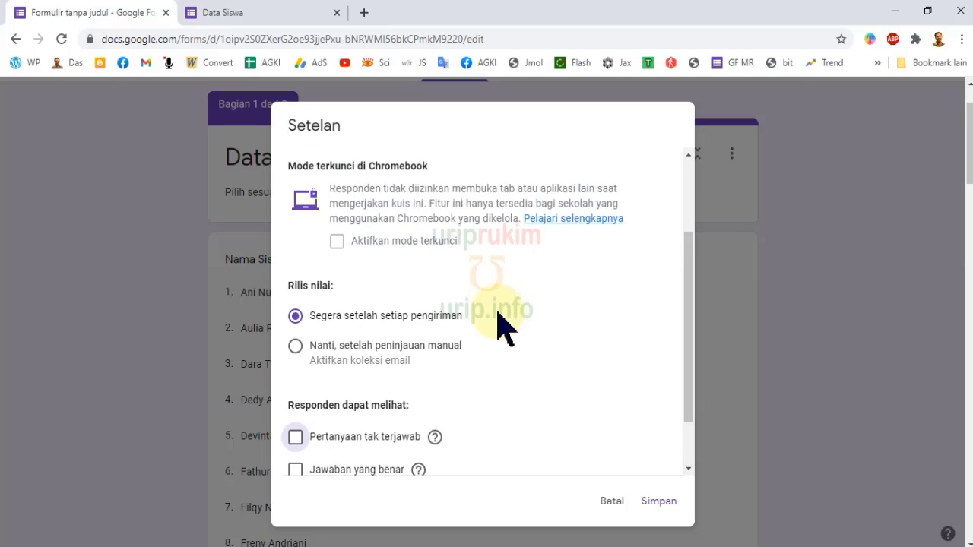
{"action": "left_click", "coordinate": [308, 355]}
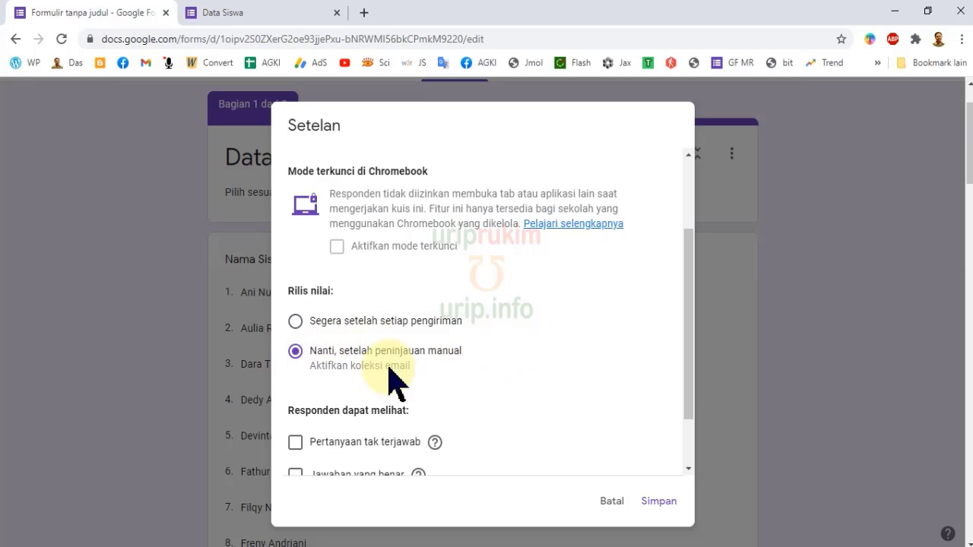
{"action": "scroll", "coordinate": [498, 365], "scroll_direction": "up", "scroll_amount": 2}
{"action": "scroll", "coordinate": [493, 370], "scroll_direction": "down", "scroll_amount": 3}
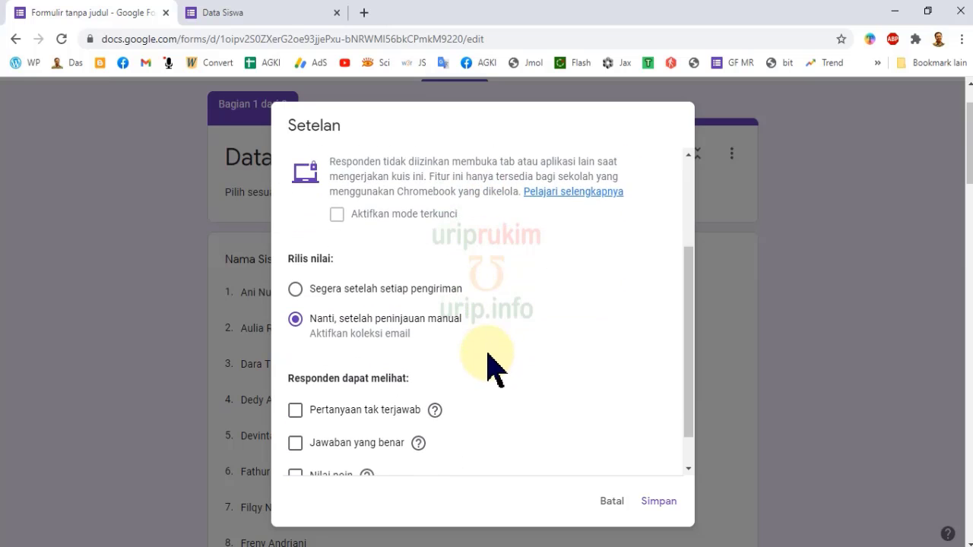
{"action": "left_click", "coordinate": [667, 504]}
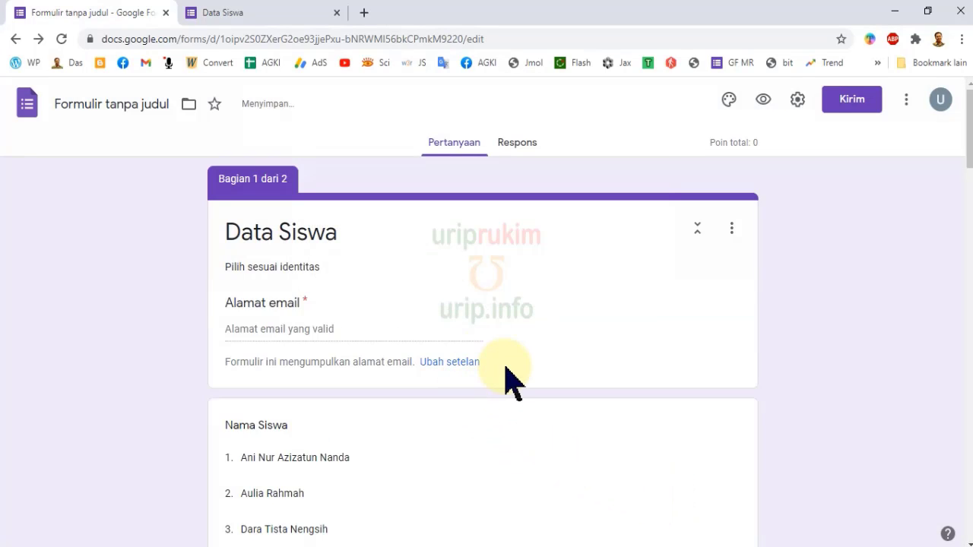
Look through the form in the editor, reload its preview and try to continue from Data Siswa without entering an email address
{"action": "scroll", "coordinate": [504, 372], "scroll_direction": "down", "scroll_amount": 3}
{"action": "scroll", "coordinate": [460, 367], "scroll_direction": "down", "scroll_amount": 3}
{"action": "scroll", "coordinate": [460, 364], "scroll_direction": "down", "scroll_amount": 4}
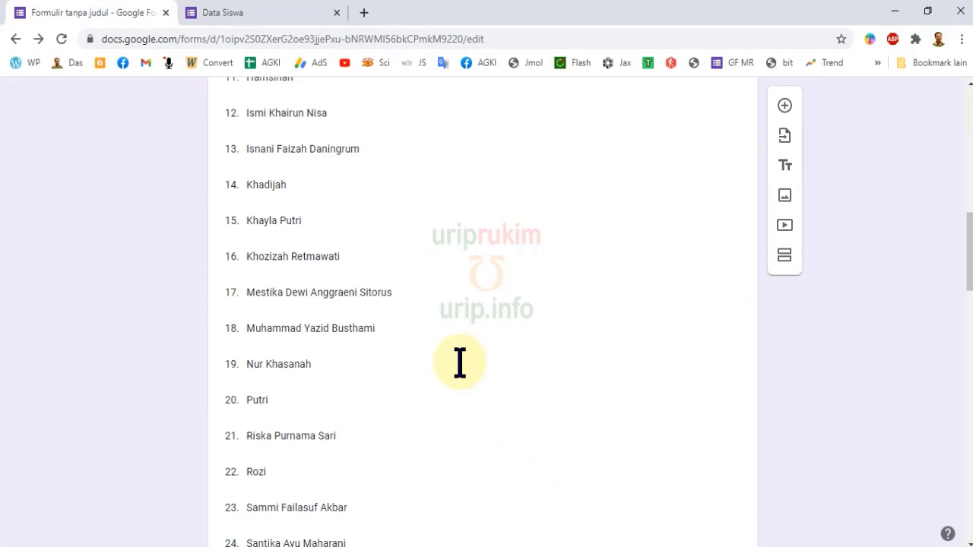
{"action": "scroll", "coordinate": [463, 373], "scroll_direction": "down", "scroll_amount": 6}
{"action": "scroll", "coordinate": [460, 357], "scroll_direction": "down", "scroll_amount": 5}
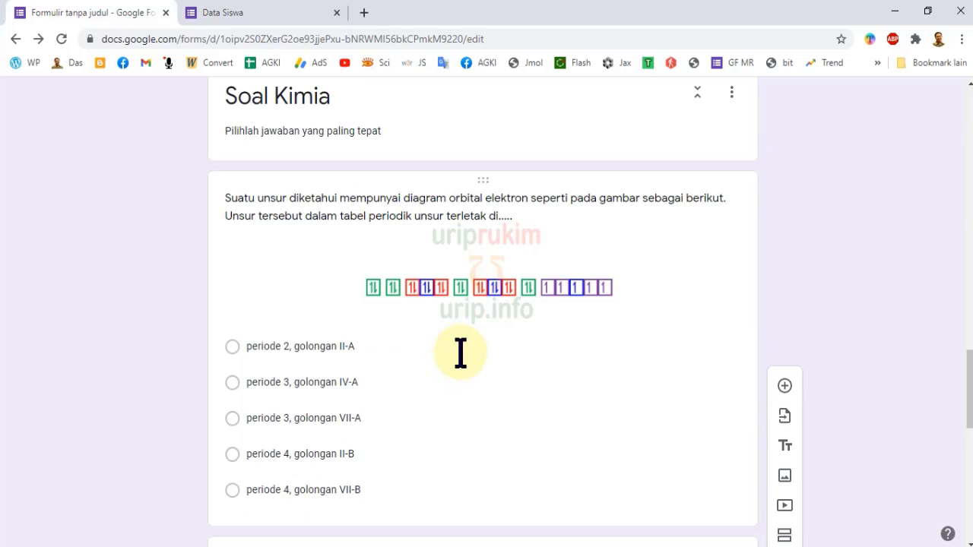
{"action": "left_click", "coordinate": [263, 19]}
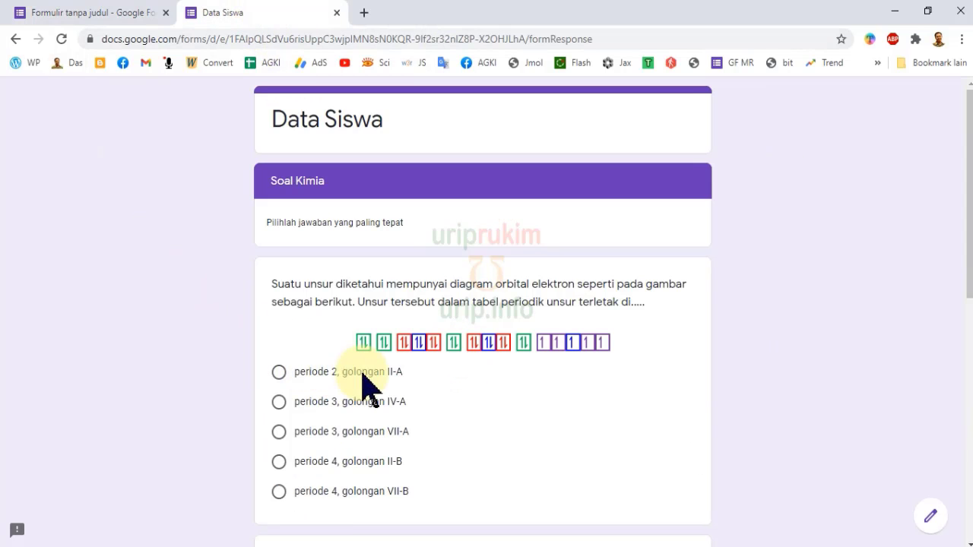
{"action": "left_click", "coordinate": [61, 39]}
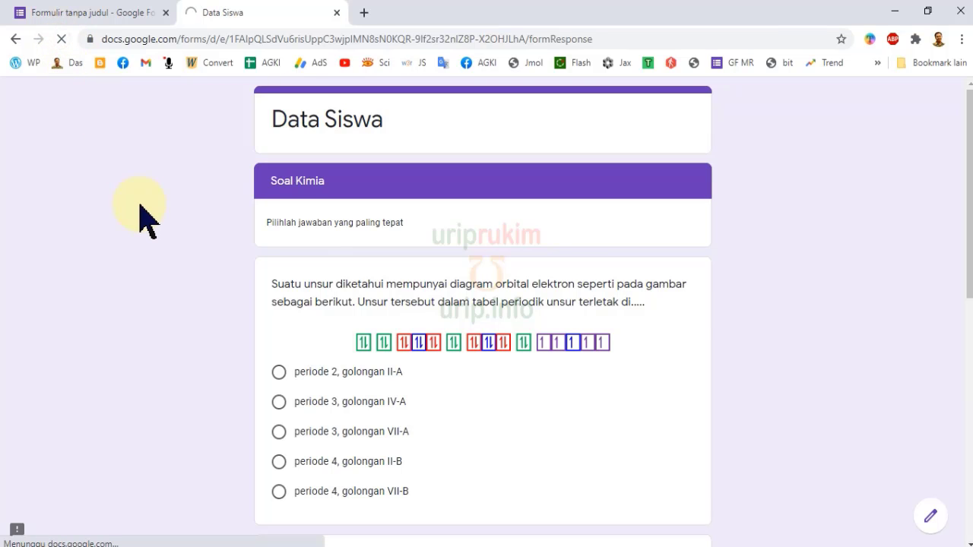
{"action": "scroll", "coordinate": [198, 362], "scroll_direction": "down", "scroll_amount": 1}
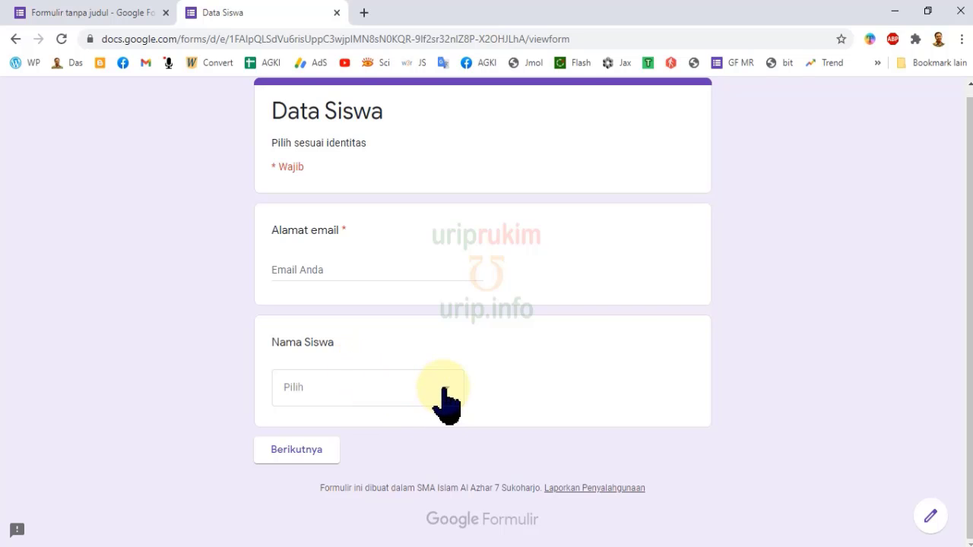
{"action": "left_click", "coordinate": [304, 451]}
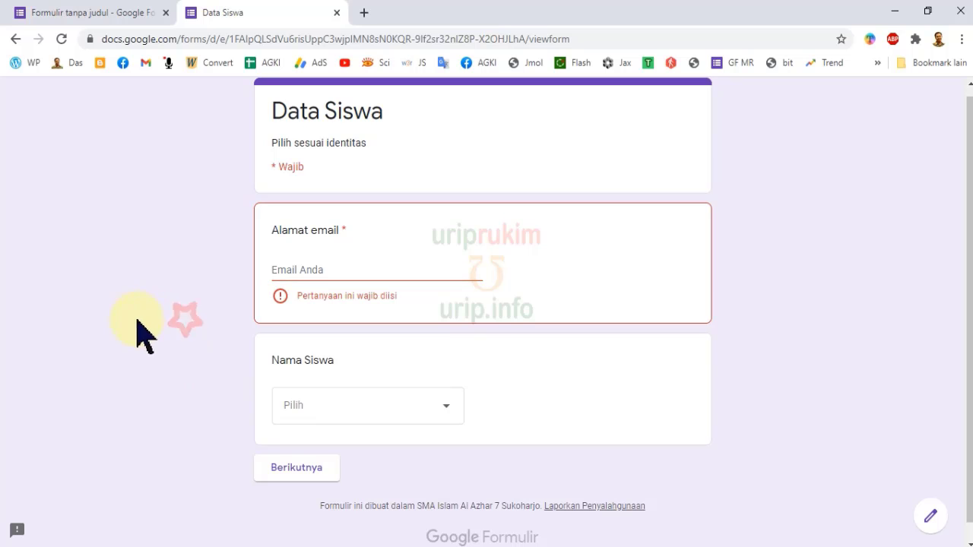
Return to the form editor, turn off Kumpulkan alamat email in the general settings and save
{"action": "left_click", "coordinate": [124, 14]}
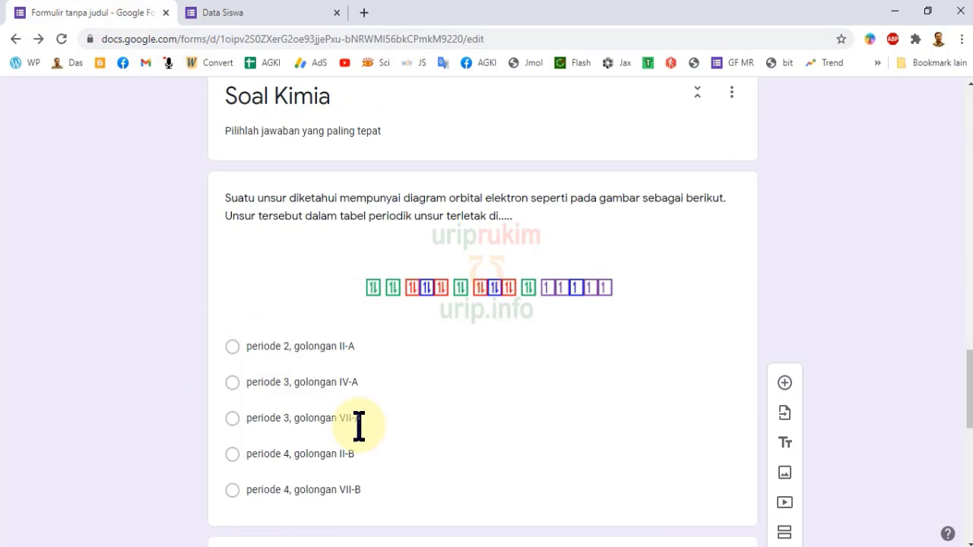
{"action": "scroll", "coordinate": [723, 211], "scroll_direction": "up", "scroll_amount": 15}
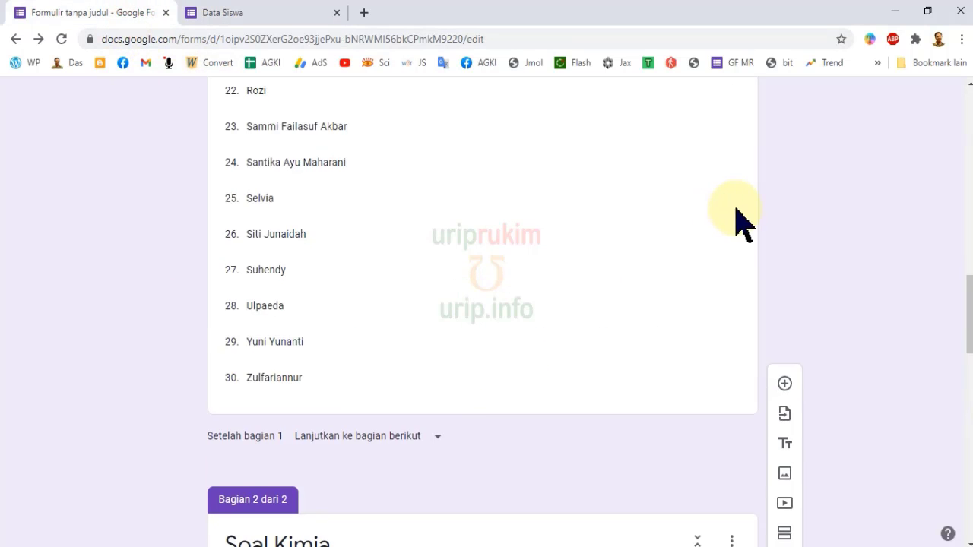
{"action": "scroll", "coordinate": [741, 223], "scroll_direction": "up", "scroll_amount": 2}
{"action": "left_click", "coordinate": [797, 100]}
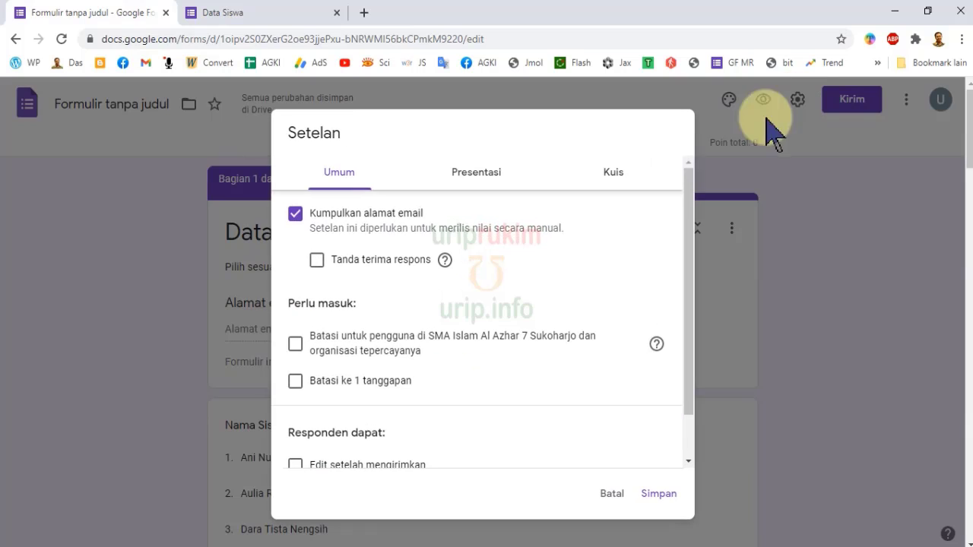
{"action": "left_click", "coordinate": [296, 215]}
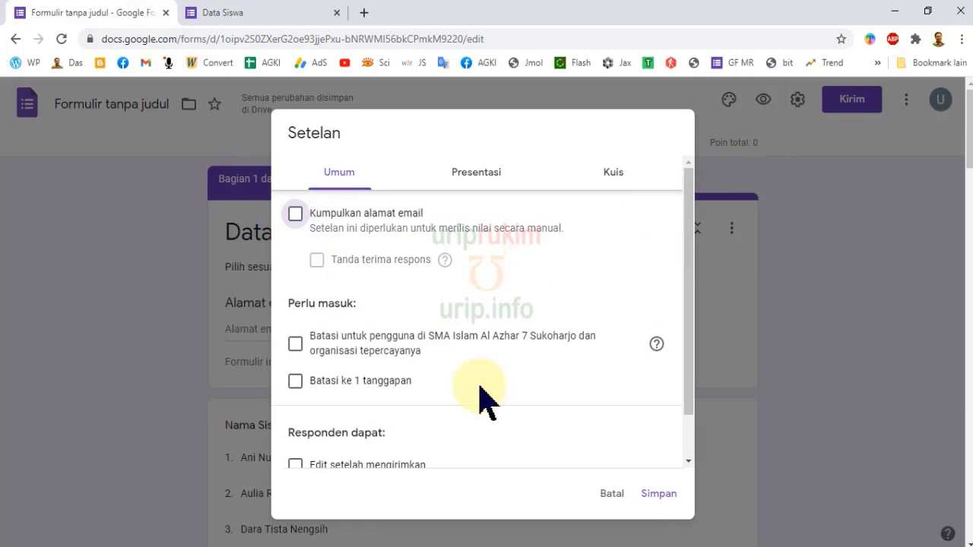
{"action": "left_click", "coordinate": [660, 498]}
Reload the form preview, choose the third student in the Nama Siswa drop-down list and continue to the following section
{"action": "left_click", "coordinate": [231, 12]}
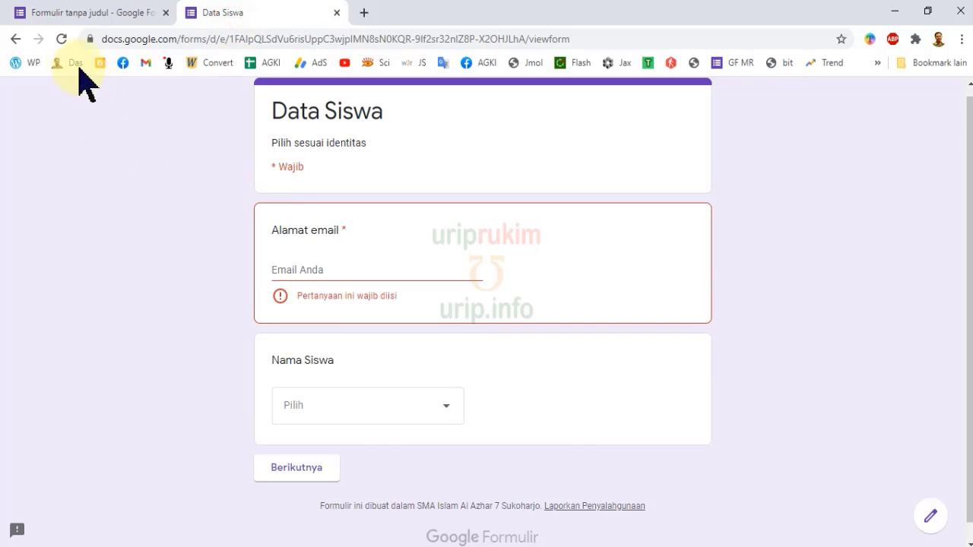
{"action": "key", "text": "F5"}
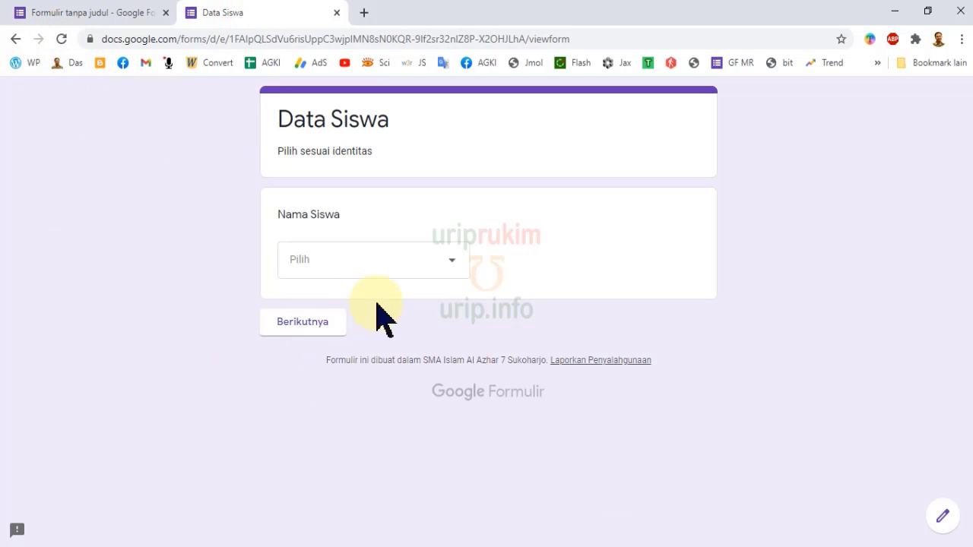
{"action": "left_click", "coordinate": [428, 264]}
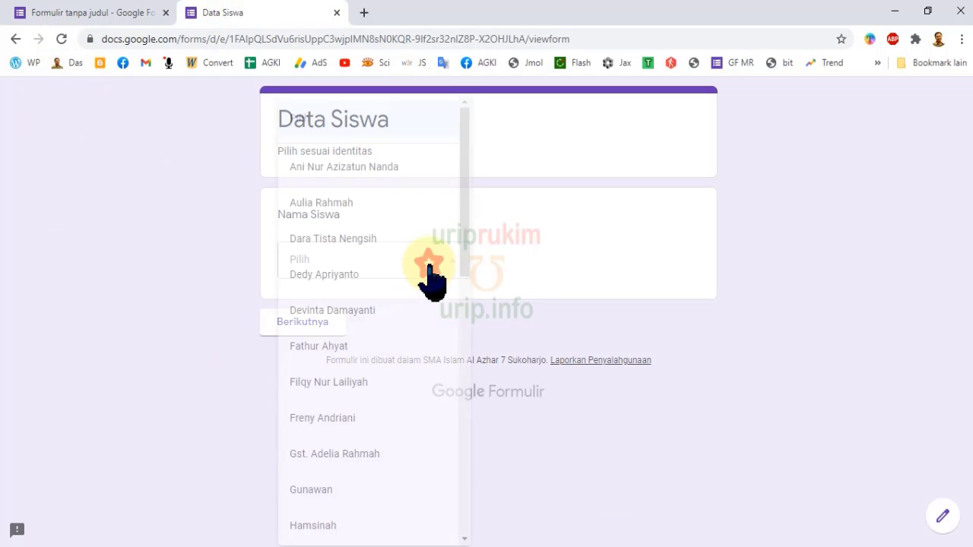
{"action": "left_click", "coordinate": [337, 242]}
{"action": "left_click", "coordinate": [315, 333]}
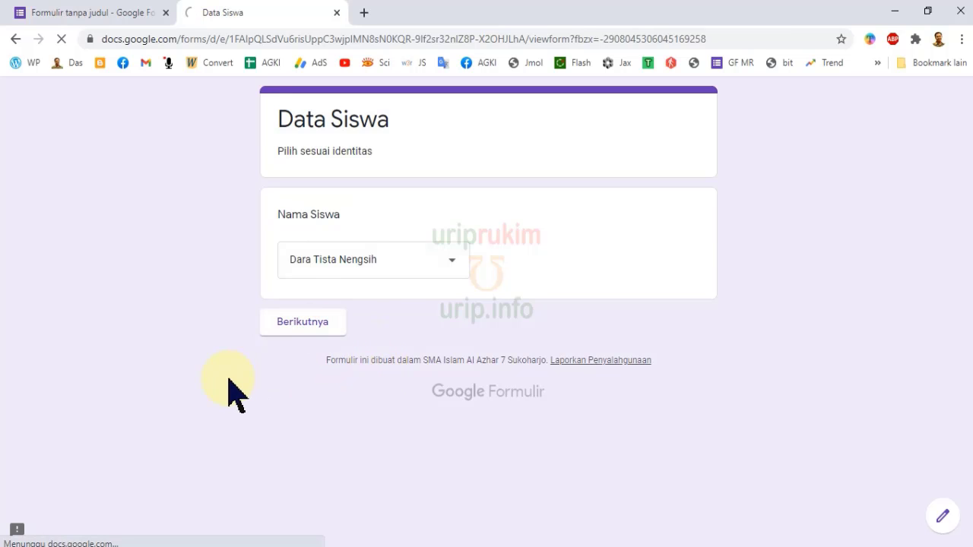
Look over the order of the three Soal Kimia questions and their answer options in the preview
{"action": "scroll", "coordinate": [393, 400], "scroll_direction": "down", "scroll_amount": 7}
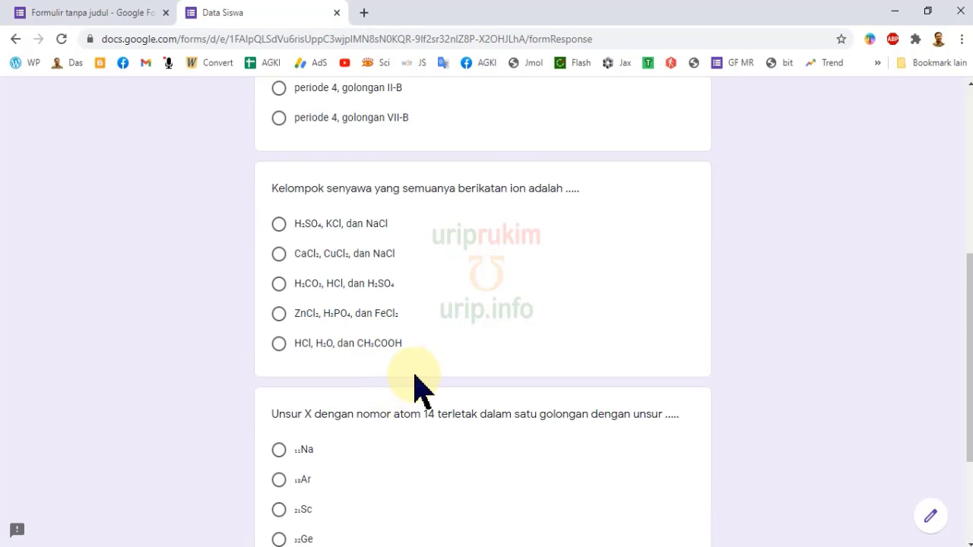
{"action": "scroll", "coordinate": [395, 342], "scroll_direction": "up", "scroll_amount": 2}
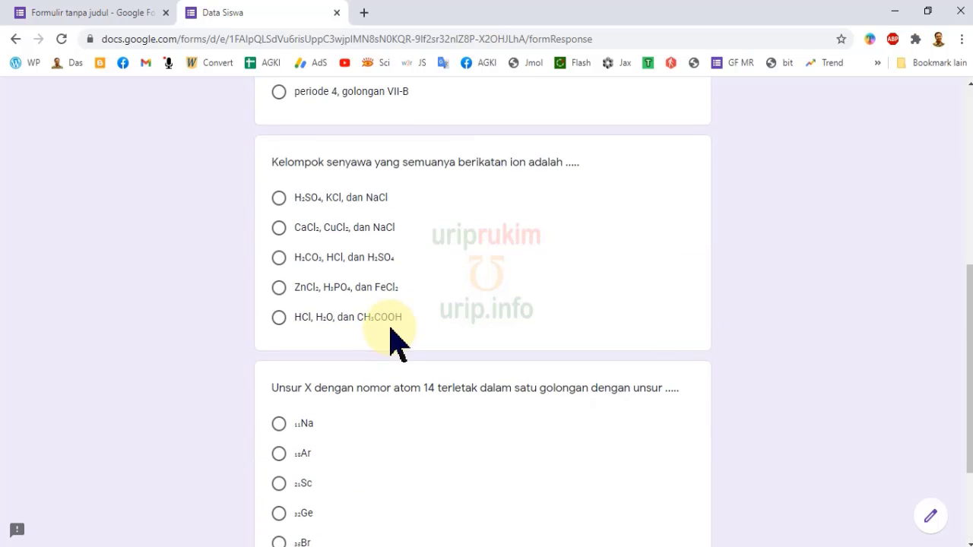
{"action": "scroll", "coordinate": [339, 247], "scroll_direction": "up", "scroll_amount": 1}
{"action": "scroll", "coordinate": [446, 245], "scroll_direction": "up", "scroll_amount": 2}
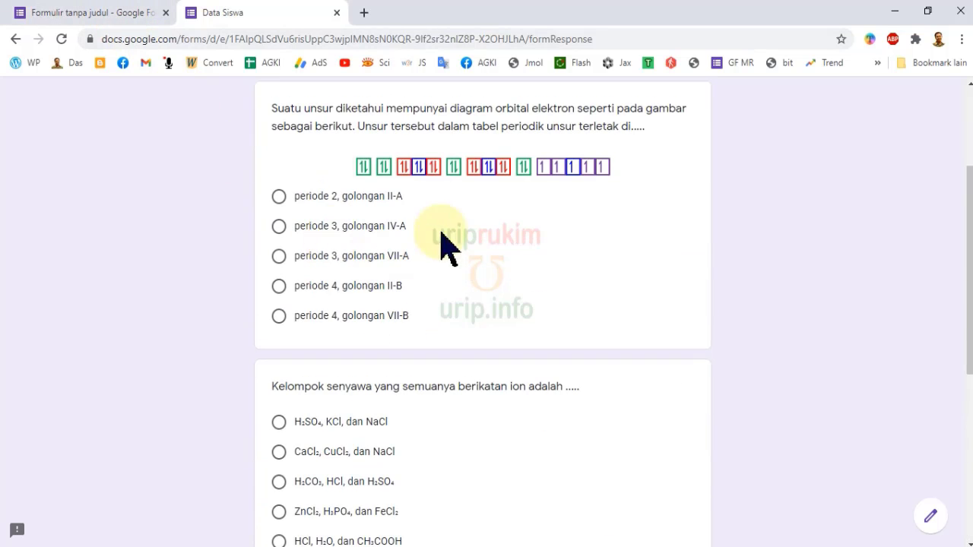
{"action": "scroll", "coordinate": [403, 378], "scroll_direction": "down", "scroll_amount": 3}
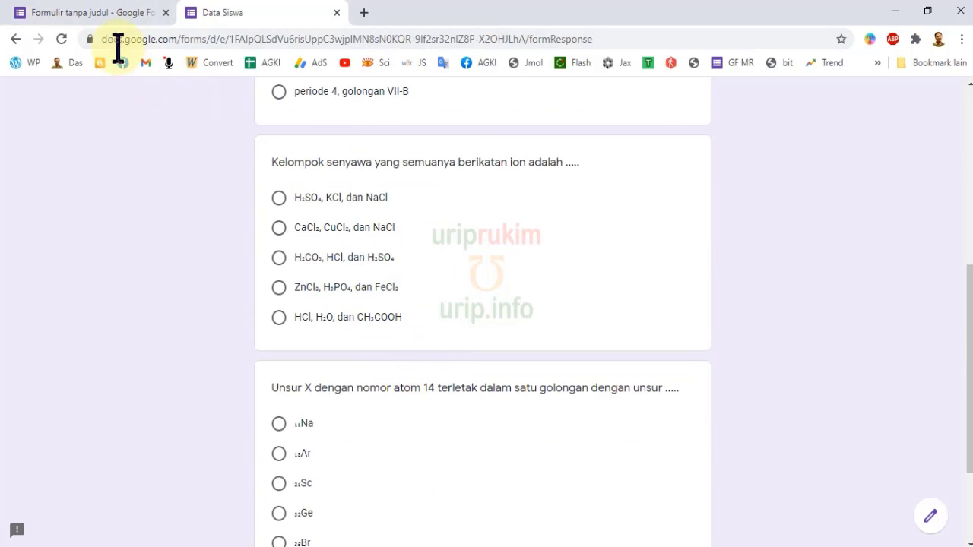
Compare the order of the Soal Kimia questions in the form editor with their order in the preview
{"action": "left_click", "coordinate": [105, 12]}
{"action": "scroll", "coordinate": [425, 502], "scroll_direction": "down", "scroll_amount": 20}
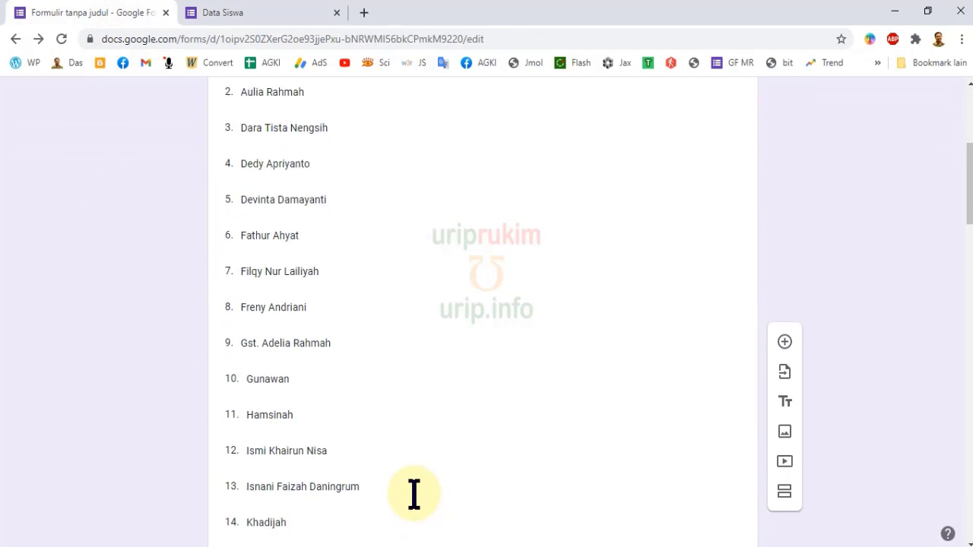
{"action": "scroll", "coordinate": [404, 479], "scroll_direction": "down", "scroll_amount": 3}
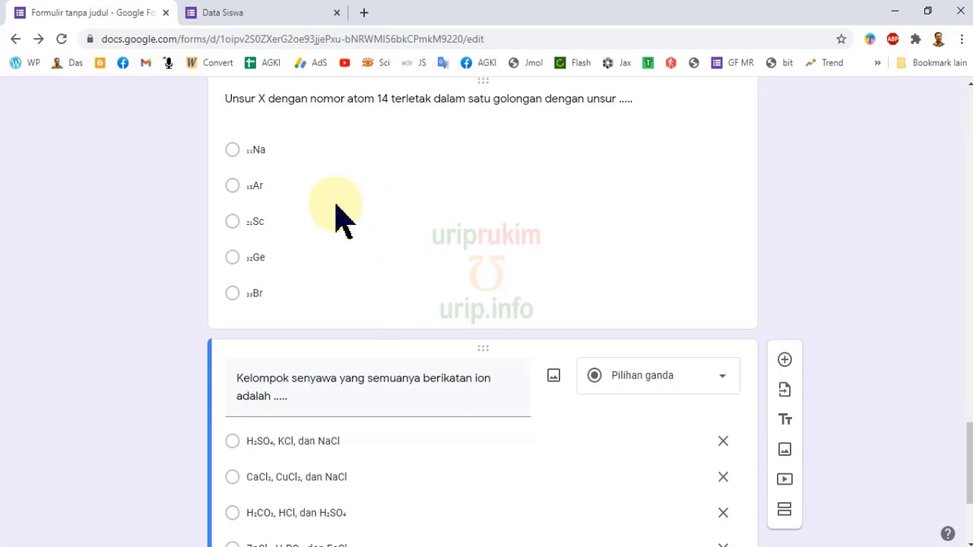
{"action": "left_click", "coordinate": [228, 15]}
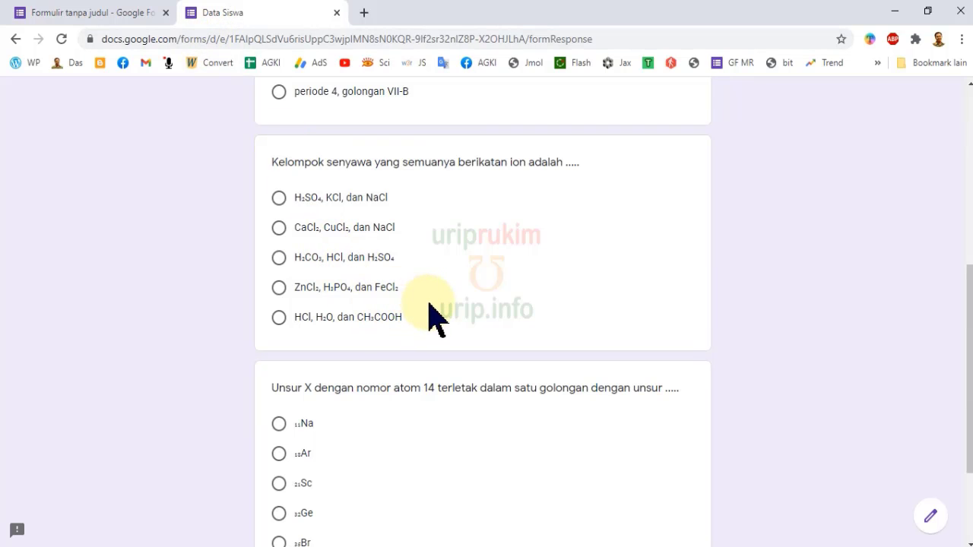
{"action": "left_click", "coordinate": [54, 12]}
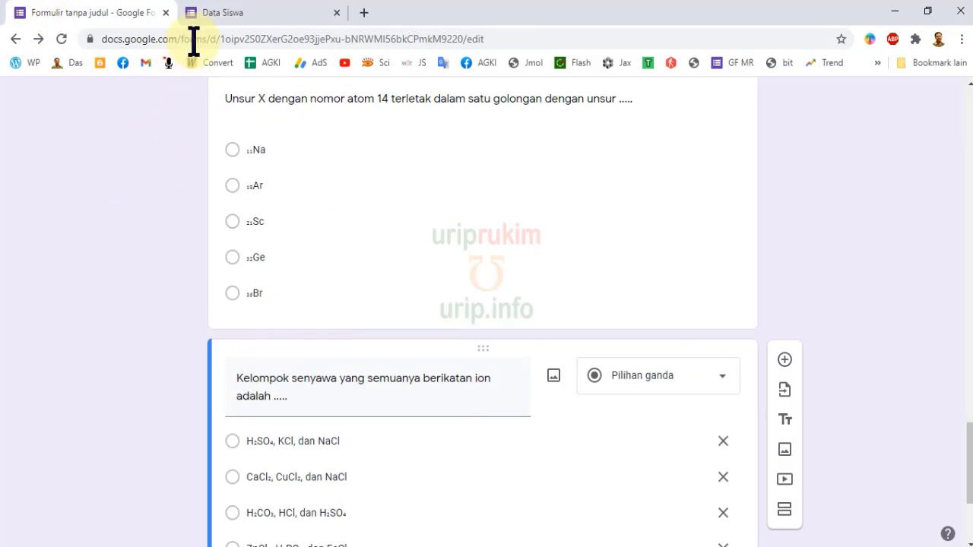
{"action": "left_click", "coordinate": [226, 23]}
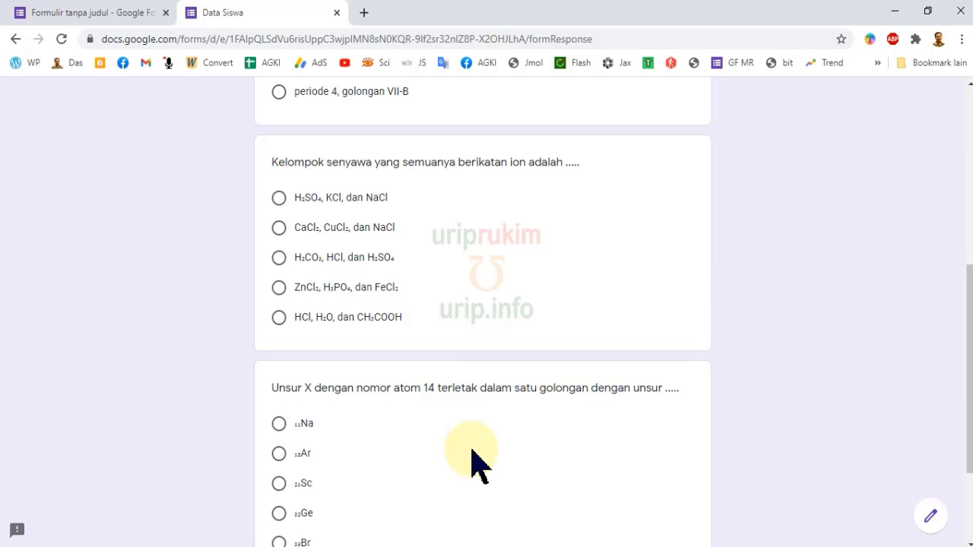
Return to the form editor and make the Nama Siswa drop-down question in the Data Siswa section required
{"action": "key", "text": "ctrl+shift+Tab"}
{"action": "scroll", "coordinate": [417, 304], "scroll_direction": "up", "scroll_amount": 5}
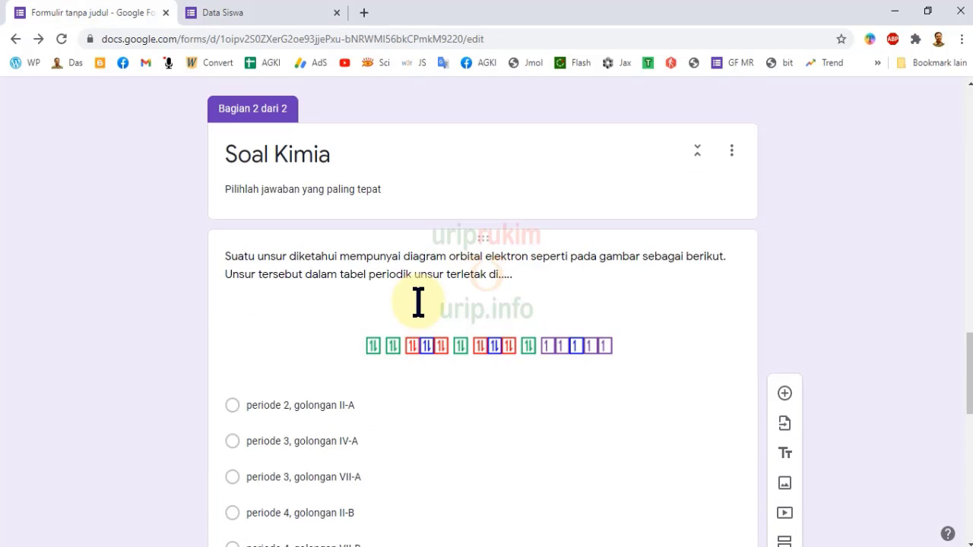
{"action": "scroll", "coordinate": [396, 304], "scroll_direction": "up", "scroll_amount": 3}
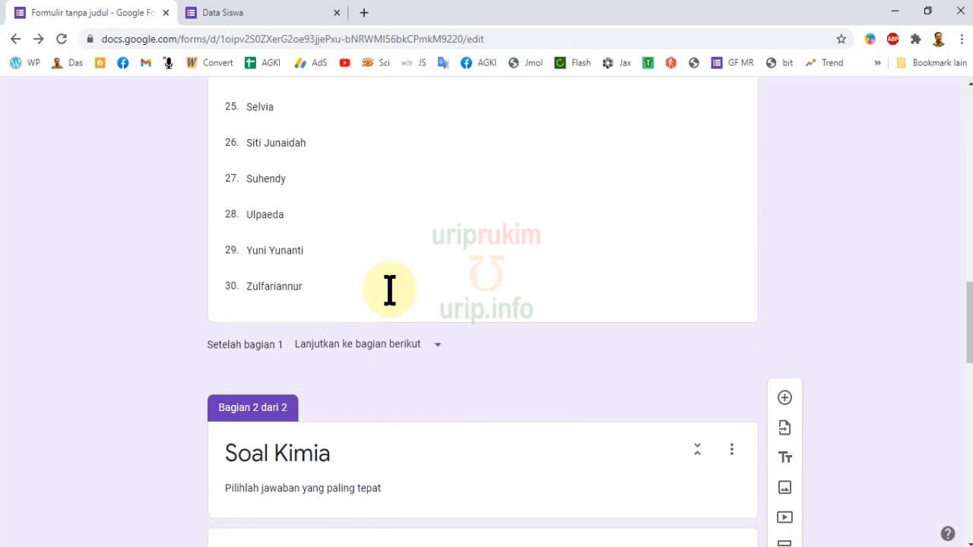
{"action": "scroll", "coordinate": [327, 266], "scroll_direction": "up", "scroll_amount": 1}
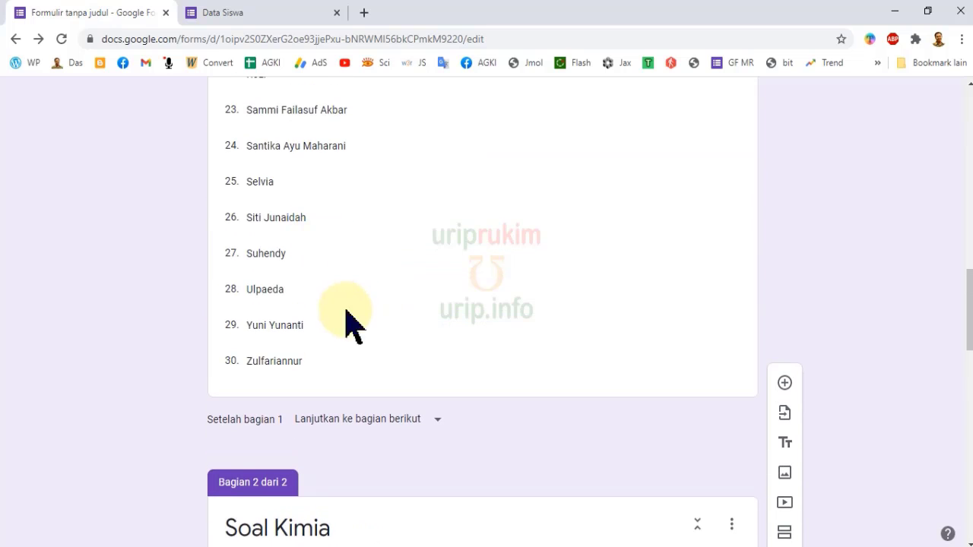
{"action": "left_click", "coordinate": [699, 387]}
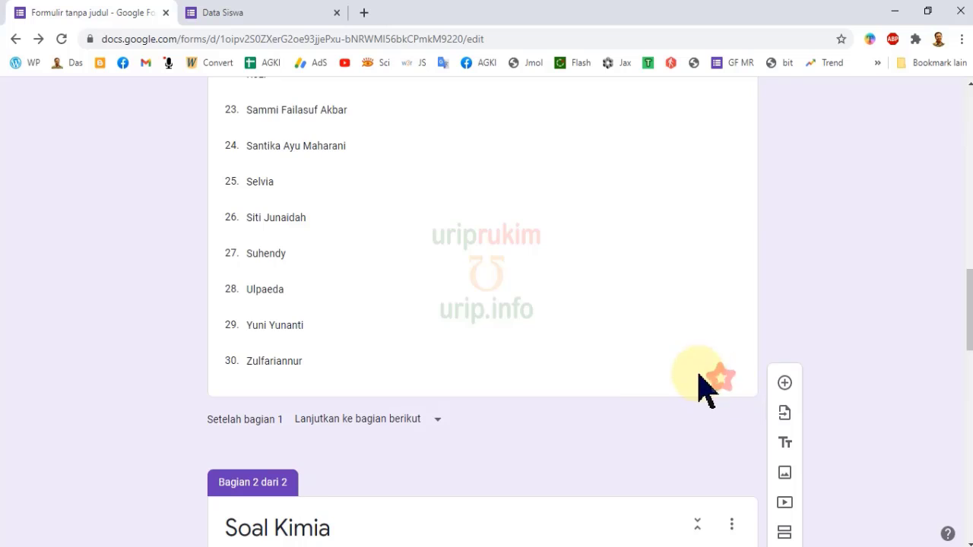
{"action": "left_click", "coordinate": [692, 483]}
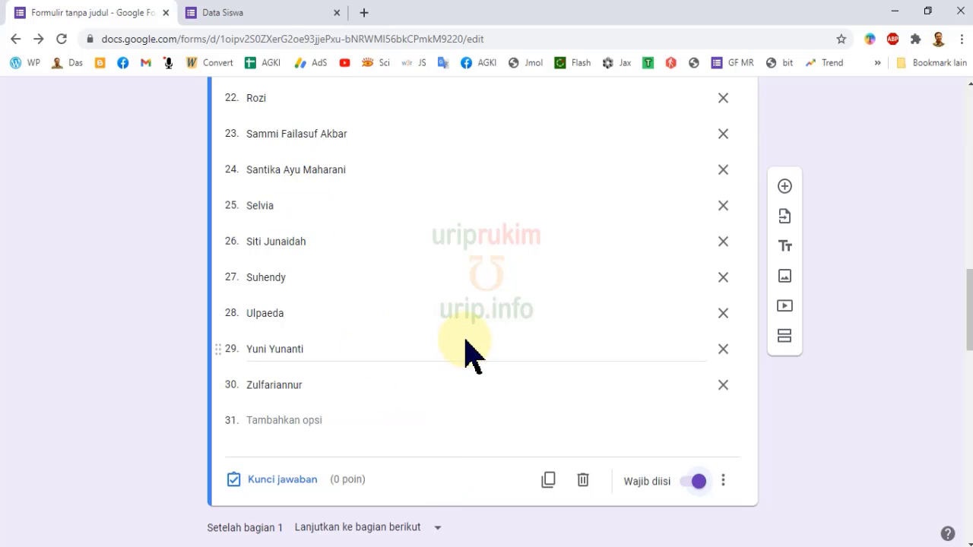
{"action": "scroll", "coordinate": [466, 348], "scroll_direction": "down", "scroll_amount": 2}
{"action": "scroll", "coordinate": [466, 346], "scroll_direction": "up", "scroll_amount": 8}
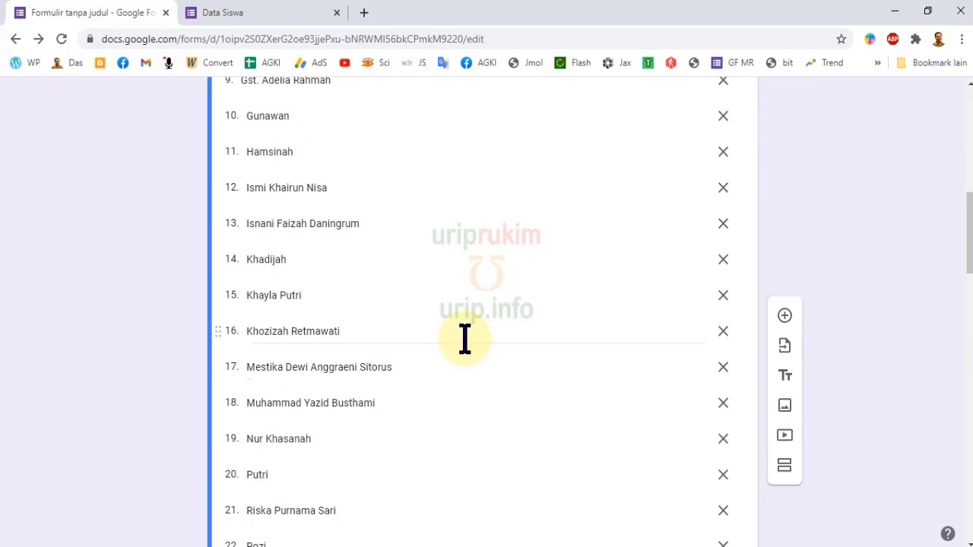
{"action": "scroll", "coordinate": [472, 365], "scroll_direction": "up", "scroll_amount": 8}
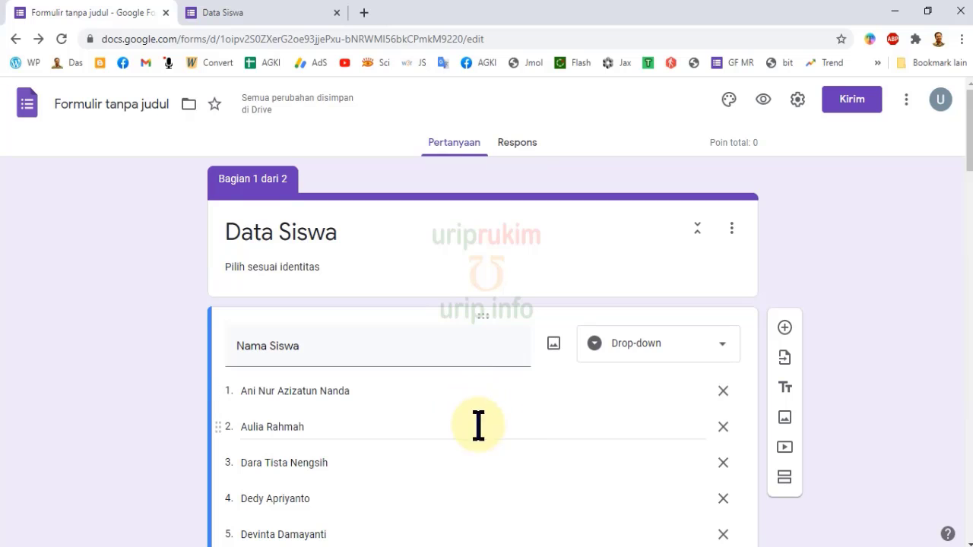
Look over the Soal Kimia questions in the form preview, then switch to Word and review the source questions in contoh 3 soal
{"action": "left_click", "coordinate": [256, 15]}
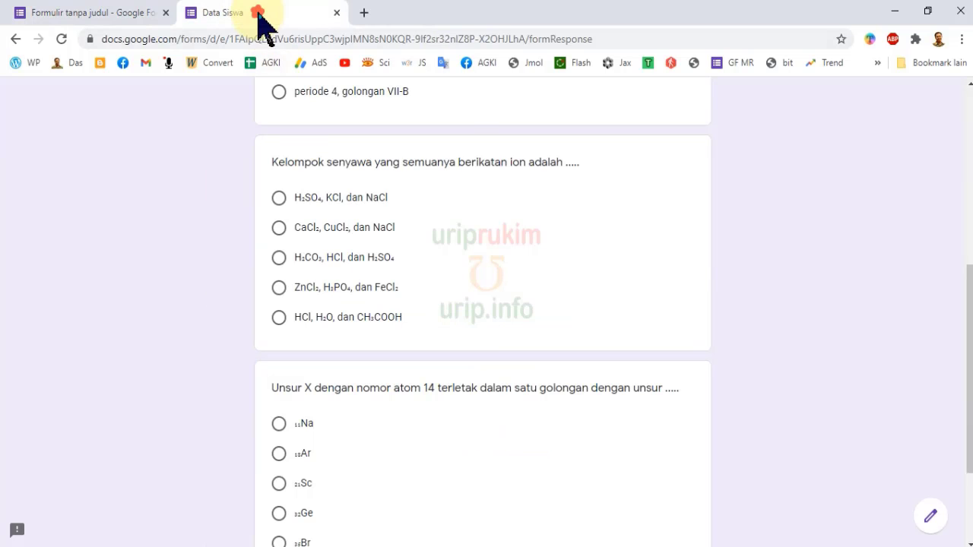
{"action": "scroll", "coordinate": [516, 327], "scroll_direction": "down", "scroll_amount": 2}
{"action": "scroll", "coordinate": [523, 312], "scroll_direction": "up", "scroll_amount": 5}
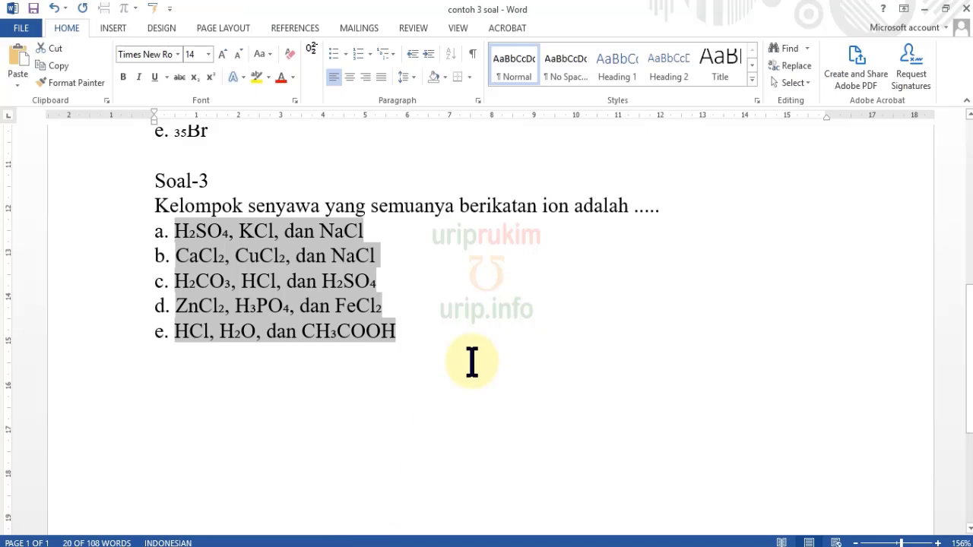
{"action": "scroll", "coordinate": [471, 362], "scroll_direction": "up", "scroll_amount": 5}
{"action": "scroll", "coordinate": [471, 362], "scroll_direction": "up", "scroll_amount": 3}
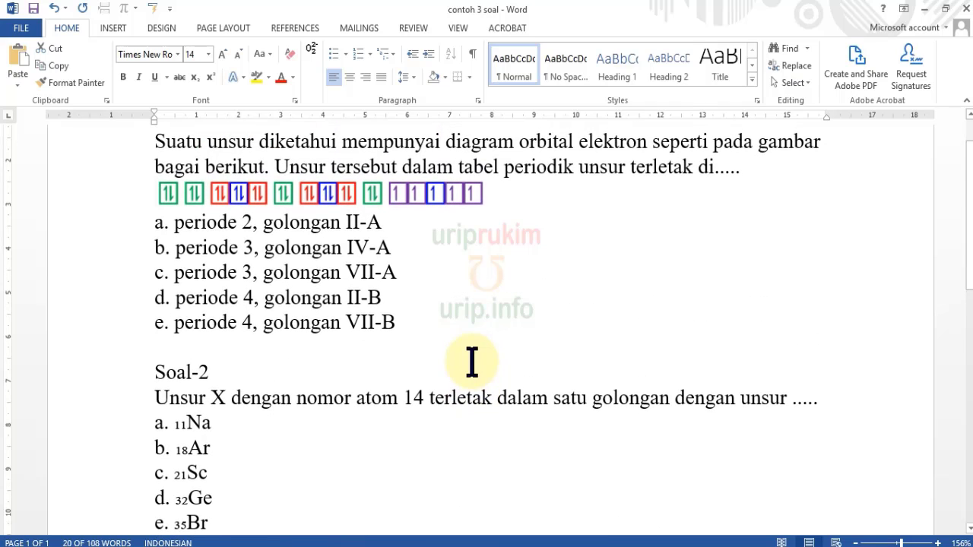